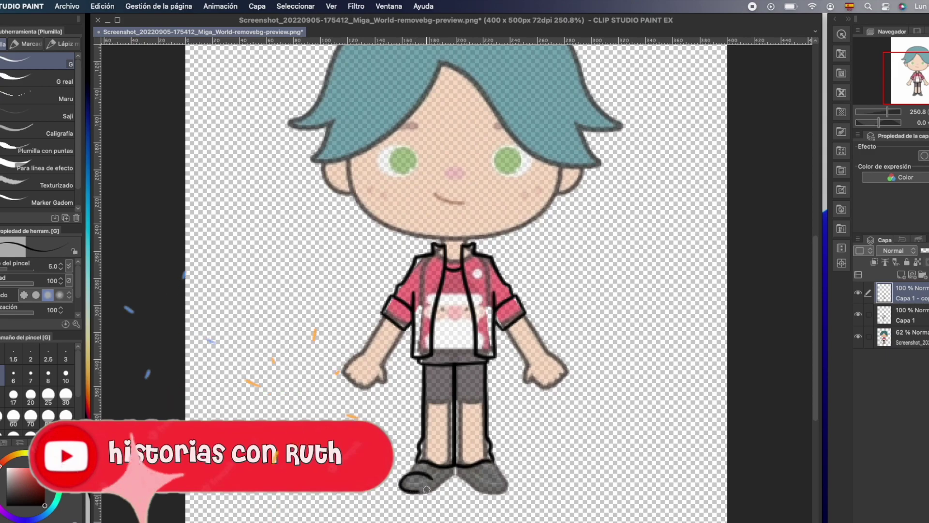
# Step: Ink black outlines around both of the character's shoes, following the faded reference image
pyautogui.moveTo(401, 487)
pyautogui.mouseDown()
pyautogui.moveTo(407, 498)
pyautogui.moveTo(433, 495)
pyautogui.moveTo(453, 478)
pyautogui.mouseUp()
pyautogui.moveTo(425, 481); pyautogui.dragTo(479, 484)
# Step: Ink the hair outline in black with swept fringe strands, a tuft on the crown and spiky tips on both sides
pyautogui.moveTo(506, 189)
pyautogui.mouseDown()
pyautogui.moveTo(477, 230)
pyautogui.moveTo(448, 241)
pyautogui.moveTo(466, 227)
pyautogui.moveTo(478, 184)
pyautogui.moveTo(459, 214)
pyautogui.moveTo(426, 235)
pyautogui.moveTo(358, 244)
pyautogui.moveTo(351, 267)
pyautogui.moveTo(308, 275)
pyautogui.mouseUp()
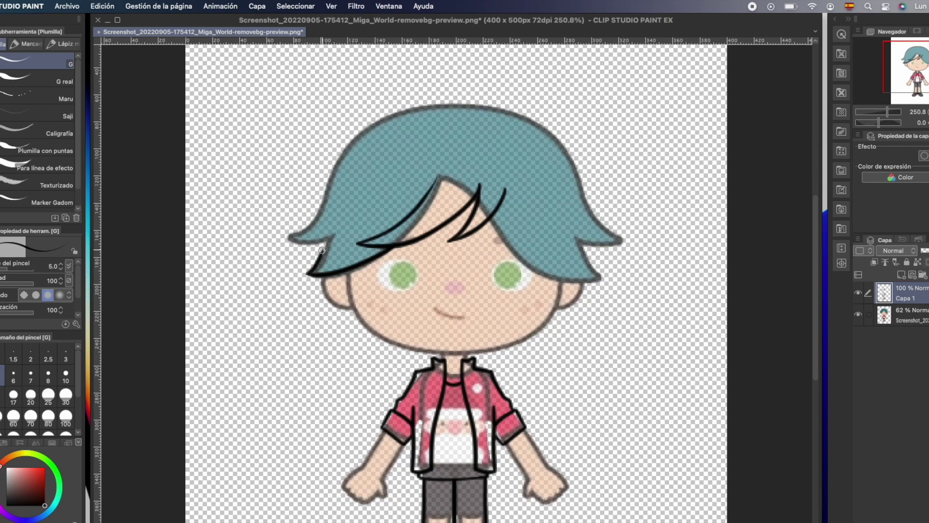
pyautogui.moveTo(323, 251)
pyautogui.mouseDown()
pyautogui.moveTo(307, 256)
pyautogui.moveTo(316, 243)
pyautogui.moveTo(289, 237)
pyautogui.moveTo(313, 228)
pyautogui.moveTo(327, 195)
pyautogui.mouseUp()
pyautogui.moveTo(517, 112)
pyautogui.mouseDown()
pyautogui.moveTo(461, 78)
pyautogui.moveTo(480, 102)
pyautogui.moveTo(412, 99)
pyautogui.moveTo(309, 172)
pyautogui.moveTo(323, 167)
pyautogui.mouseUp()
pyautogui.moveTo(517, 115)
pyautogui.mouseDown()
pyautogui.moveTo(547, 125)
pyautogui.moveTo(601, 215)
pyautogui.moveTo(567, 238)
pyautogui.mouseUp()
pyautogui.moveTo(505, 189)
pyautogui.mouseDown()
pyautogui.moveTo(515, 219)
pyautogui.moveTo(556, 274)
pyautogui.moveTo(575, 277)
pyautogui.moveTo(561, 252)
pyautogui.moveTo(606, 257)
pyautogui.moveTo(577, 246)
pyautogui.moveTo(599, 277)
pyautogui.mouseUp()
pyautogui.press('super+z')
pyautogui.moveTo(598, 277); pyautogui.dragTo(569, 239)
# Step: Ink a jagged hair tuft below one ear and place a mirrored copy on the opposite side of the face
pyautogui.moveTo(353, 310)
pyautogui.mouseDown()
pyautogui.moveTo(340, 325)
pyautogui.moveTo(368, 348)
pyautogui.mouseUp()
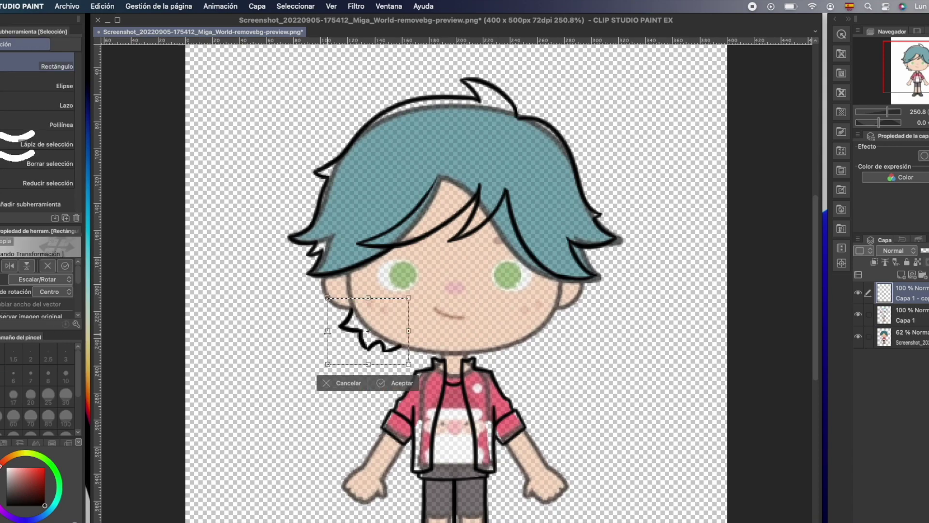
pyautogui.moveTo(327, 331)
pyautogui.mouseDown()
pyautogui.moveTo(490, 326)
pyautogui.moveTo(573, 350)
pyautogui.mouseUp()
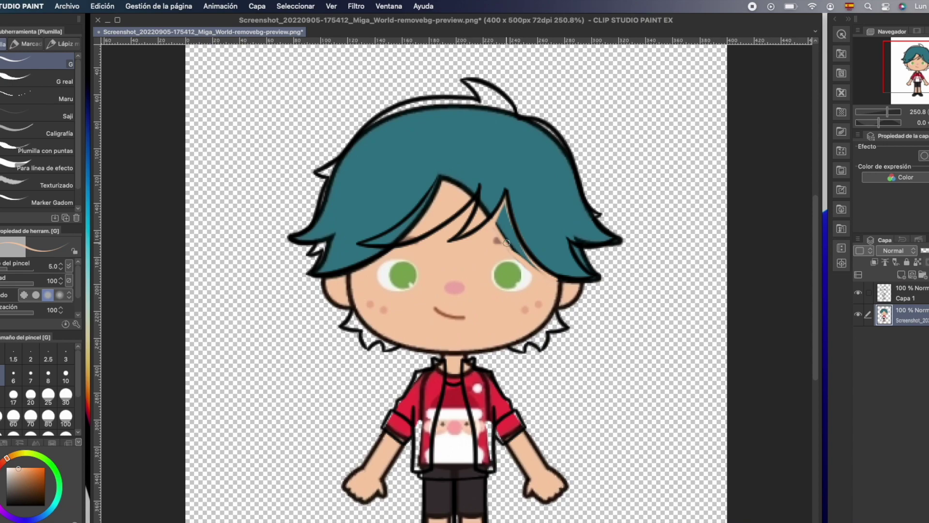
# Step: Paint skin colour over the old hair beside the fringe and restore the brown eyebrow above the eye
pyautogui.moveTo(501, 231)
pyautogui.mouseDown()
pyautogui.moveTo(520, 252)
pyautogui.moveTo(498, 218)
pyautogui.moveTo(517, 241)
pyautogui.mouseUp()
pyautogui.keyDown('alt'); pyautogui.click(498, 241); pyautogui.keyUp('alt')
# Step: Paint the T-shirt inside the open jacket dark grey, covering the Santa print
pyautogui.scroll(-3, 516, 237)
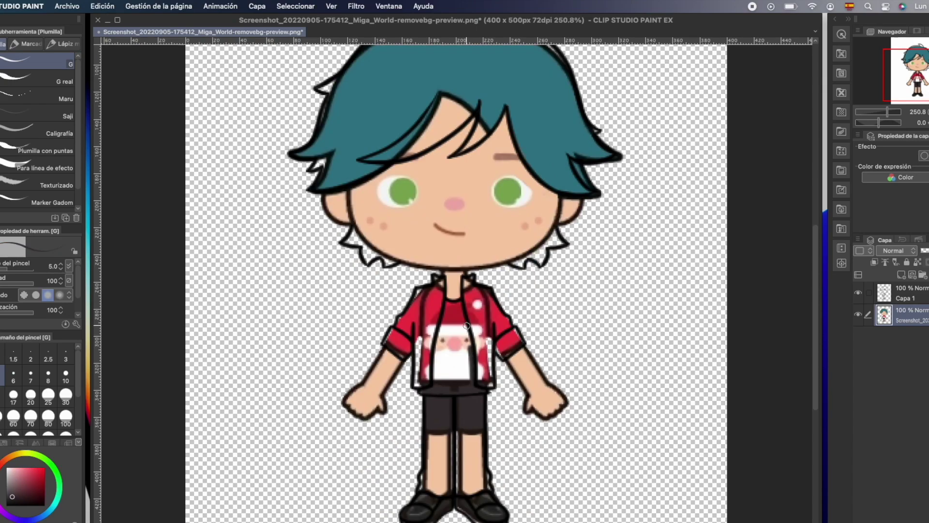
pyautogui.moveTo(454, 303)
pyautogui.mouseDown()
pyautogui.moveTo(446, 304)
pyautogui.moveTo(436, 386)
pyautogui.mouseUp()
pyautogui.moveTo(453, 303)
pyautogui.mouseDown()
pyautogui.moveTo(449, 393)
pyautogui.moveTo(453, 302)
pyautogui.moveTo(458, 393)
pyautogui.moveTo(442, 352)
pyautogui.mouseUp()
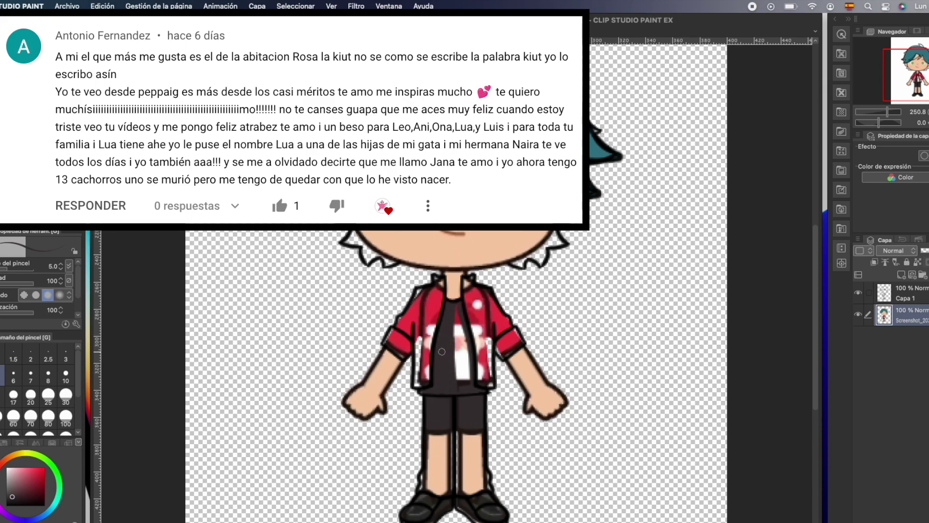
pyautogui.moveTo(456, 308)
pyautogui.mouseDown()
pyautogui.moveTo(457, 382)
pyautogui.moveTo(458, 307)
pyautogui.moveTo(468, 382)
pyautogui.mouseUp()
# Step: Paint the jacket body, sleeves and rolled cuffs pale pinkish white, covering all the red
pyautogui.keyDown('alt'); pyautogui.click(431, 333); pyautogui.keyUp('alt')
pyautogui.moveTo(441, 281)
pyautogui.mouseDown()
pyautogui.moveTo(428, 378)
pyautogui.moveTo(415, 385)
pyautogui.moveTo(415, 312)
pyautogui.mouseUp()
pyautogui.moveTo(385, 345)
pyautogui.mouseDown()
pyautogui.moveTo(403, 357)
pyautogui.moveTo(413, 347)
pyautogui.moveTo(400, 324)
pyautogui.moveTo(435, 278)
pyautogui.mouseUp()
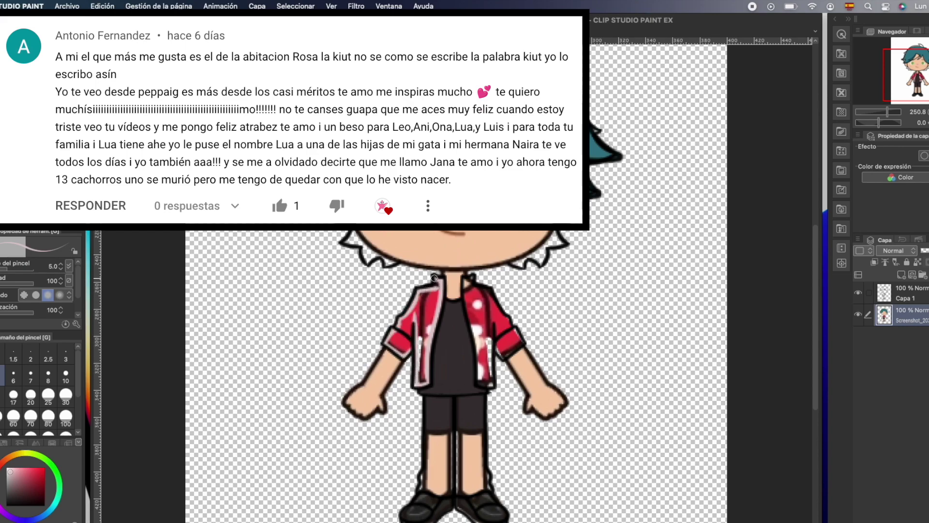
pyautogui.moveTo(424, 290)
pyautogui.mouseDown()
pyautogui.moveTo(420, 384)
pyautogui.moveTo(428, 285)
pyautogui.moveTo(425, 293)
pyautogui.moveTo(425, 381)
pyautogui.moveTo(438, 282)
pyautogui.moveTo(427, 370)
pyautogui.mouseUp()
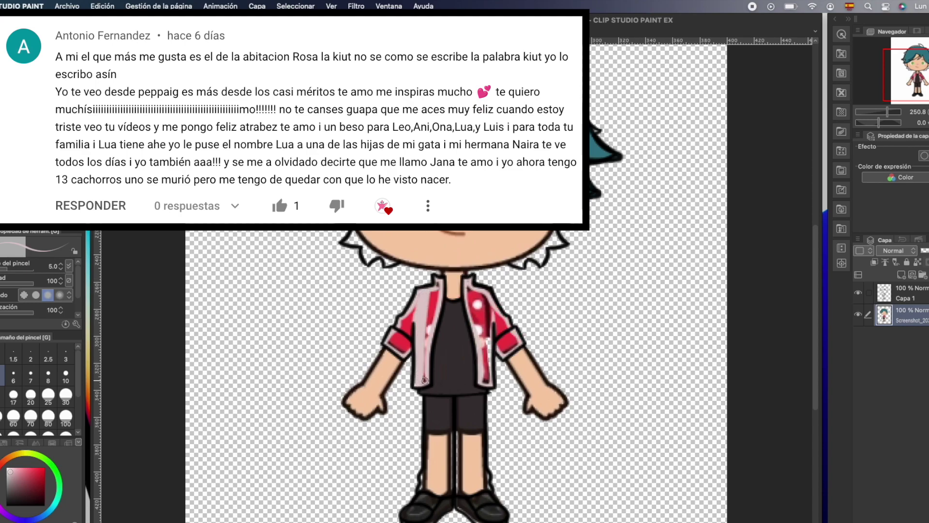
pyautogui.moveTo(421, 294)
pyautogui.mouseDown()
pyautogui.moveTo(409, 350)
pyautogui.moveTo(397, 349)
pyautogui.moveTo(402, 339)
pyautogui.moveTo(406, 353)
pyautogui.moveTo(405, 325)
pyautogui.mouseUp()
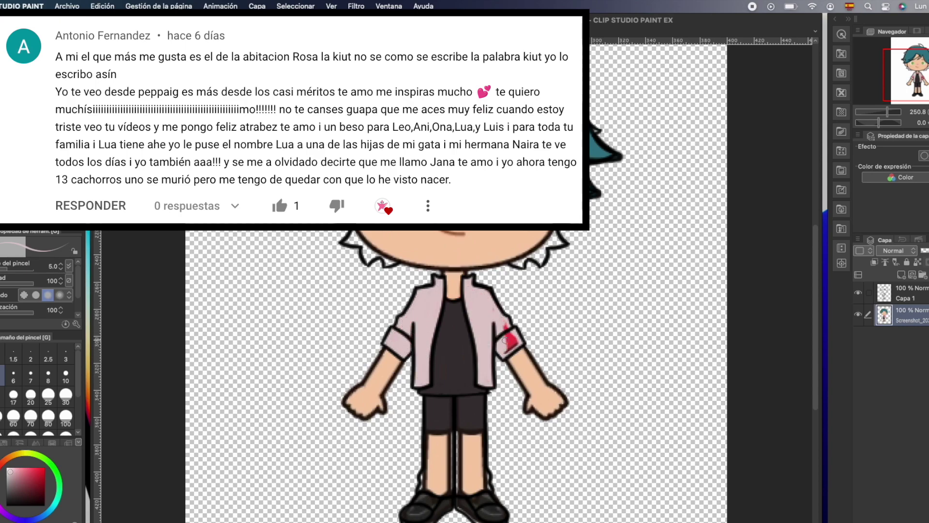
pyautogui.moveTo(506, 339); pyautogui.dragTo(512, 339)
# Step: Turn the shorts into long trousers by painting their edges dark teal and filling both legs with that colour
pyautogui.click(46, 511)
pyautogui.moveTo(427, 397); pyautogui.dragTo(423, 485)
pyautogui.press('g')
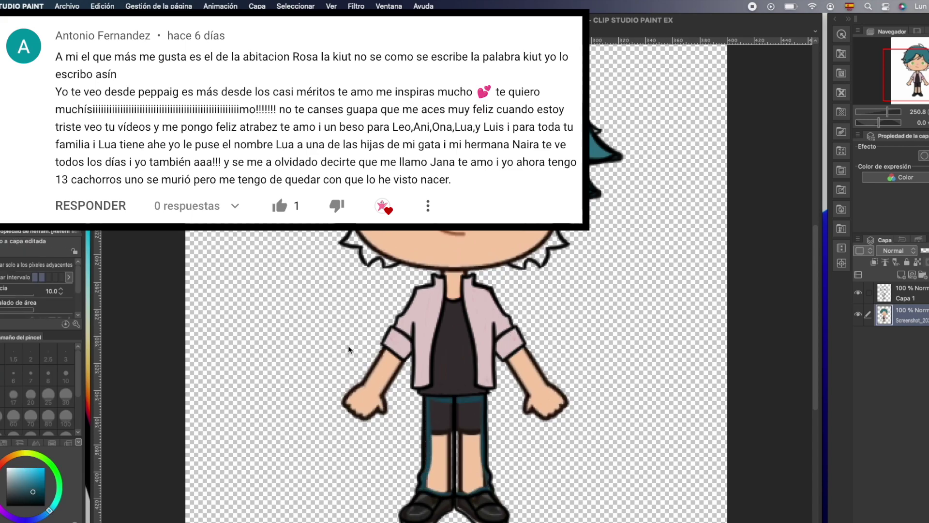
pyautogui.click(477, 420)
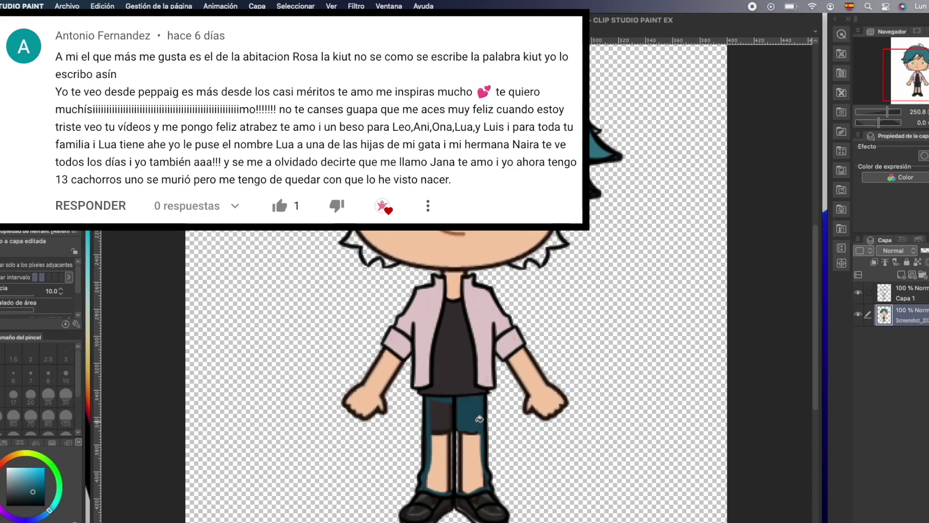
pyautogui.click(445, 416)
pyautogui.click(446, 452)
pyautogui.click(477, 454)
pyautogui.click(463, 445)
pyautogui.click(451, 441)
# Step: Colour both shoes orange with white toe caps, soles and laces
pyautogui.moveTo(405, 444)
pyautogui.mouseDown()
pyautogui.moveTo(424, 455)
pyautogui.moveTo(449, 431)
pyautogui.moveTo(428, 428)
pyautogui.moveTo(450, 432)
pyautogui.moveTo(426, 444)
pyautogui.mouseUp()
pyautogui.moveTo(426, 443); pyautogui.dragTo(419, 438)
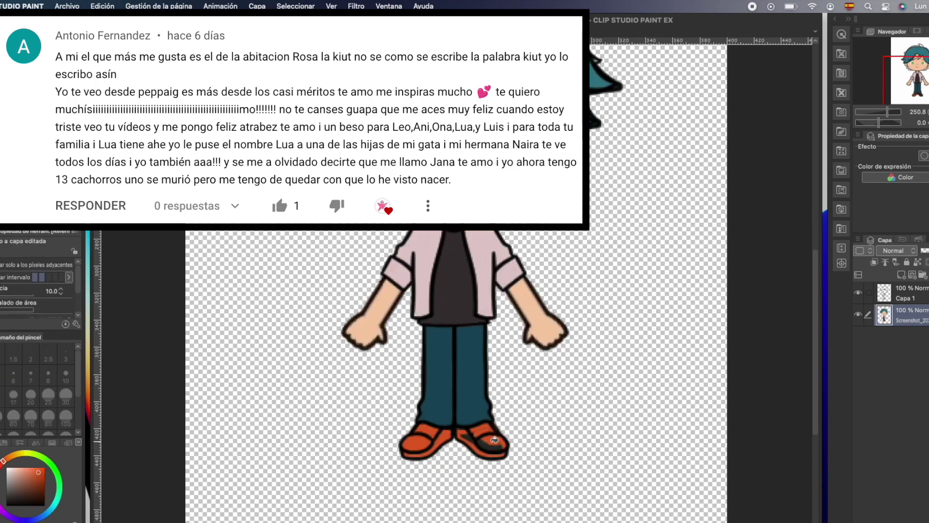
pyautogui.click(489, 441)
pyautogui.click(495, 434)
pyautogui.moveTo(406, 445)
pyautogui.mouseDown()
pyautogui.moveTo(428, 438)
pyautogui.moveTo(405, 447)
pyautogui.moveTo(423, 435)
pyautogui.moveTo(410, 450)
pyautogui.moveTo(415, 437)
pyautogui.moveTo(493, 454)
pyautogui.moveTo(494, 445)
pyautogui.moveTo(484, 450)
pyautogui.moveTo(493, 453)
pyautogui.moveTo(497, 438)
pyautogui.moveTo(482, 430)
pyautogui.moveTo(494, 428)
pyautogui.moveTo(475, 428)
pyautogui.moveTo(492, 417)
pyautogui.mouseUp()
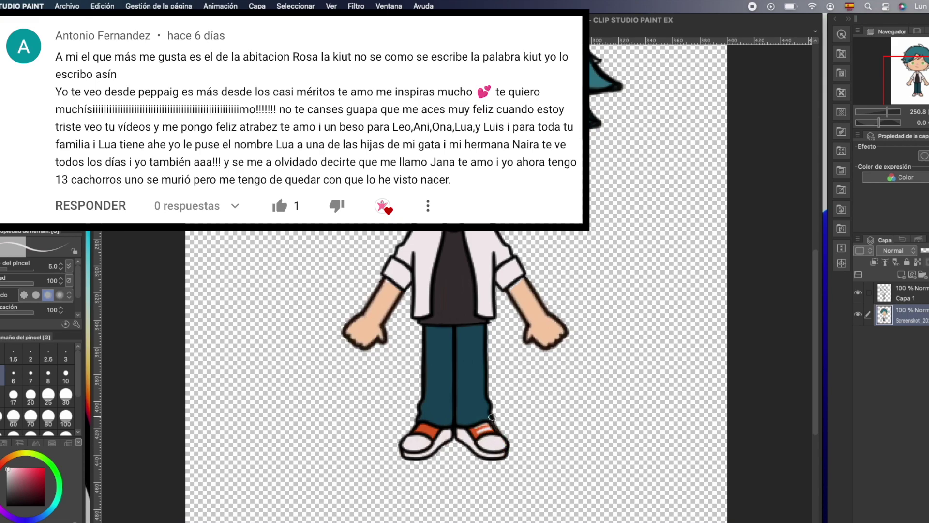
# Step: Draw yellow, green and purple horizontal stripes across the chest of the dark T-shirt
pyautogui.scroll(3, 437, 420)
pyautogui.click(26, 453)
pyautogui.moveTo(440, 330)
pyautogui.mouseDown()
pyautogui.moveTo(463, 329)
pyautogui.moveTo(450, 345)
pyautogui.mouseUp()
pyautogui.click(53, 467)
pyautogui.click(4, 512)
pyautogui.moveTo(451, 345); pyautogui.dragTo(470, 345)
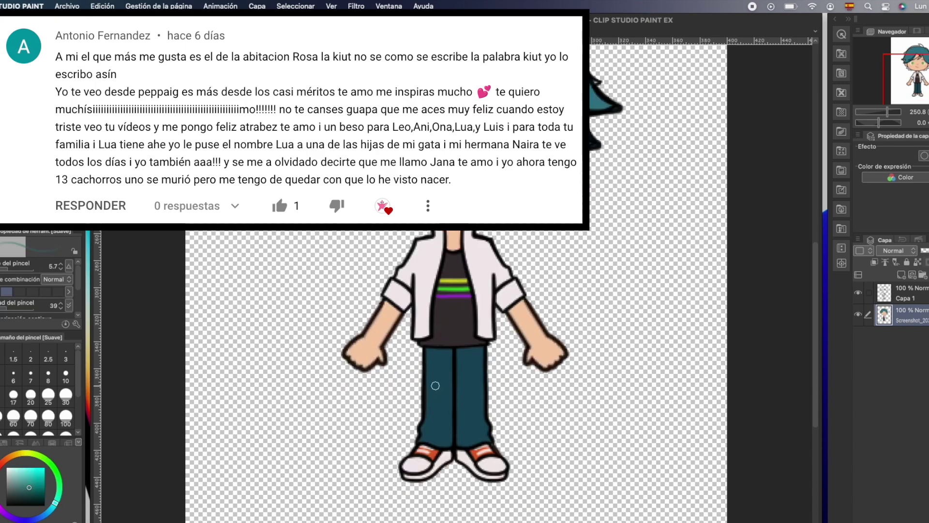
# Step: Add soft lighter teal highlights on both trouser legs and draw thin blue crease lines at the pockets and hems
pyautogui.moveTo(436, 385)
pyautogui.mouseDown()
pyautogui.moveTo(442, 408)
pyautogui.moveTo(437, 363)
pyautogui.moveTo(472, 391)
pyautogui.moveTo(468, 384)
pyautogui.moveTo(474, 406)
pyautogui.moveTo(476, 382)
pyautogui.mouseUp()
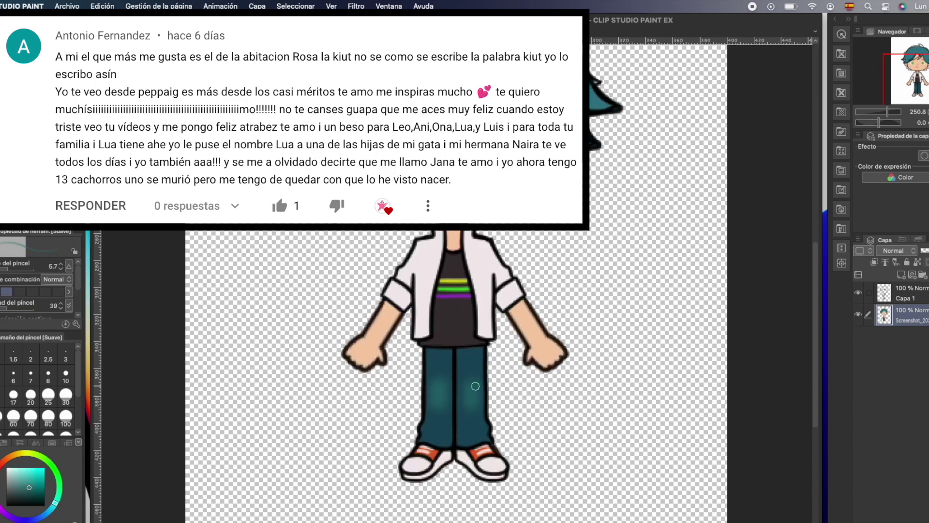
pyautogui.press('p')
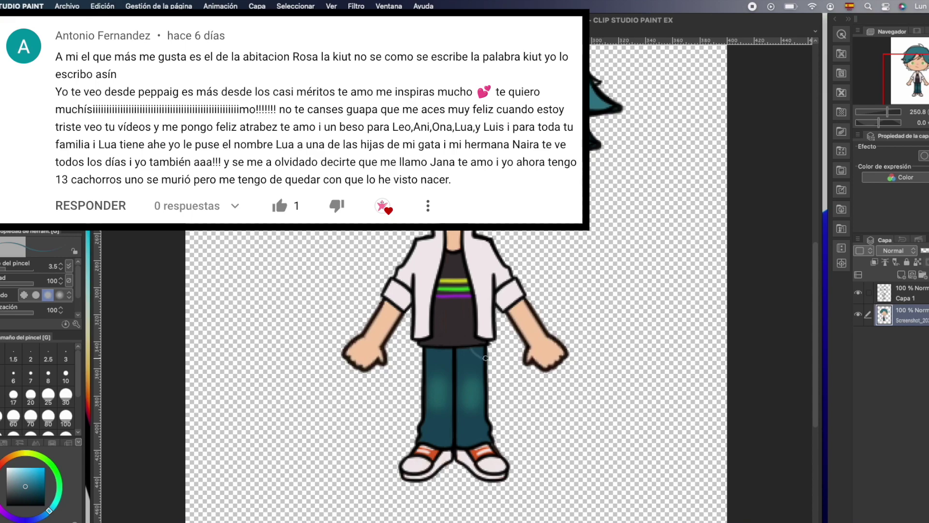
pyautogui.moveTo(474, 433); pyautogui.dragTo(460, 439)
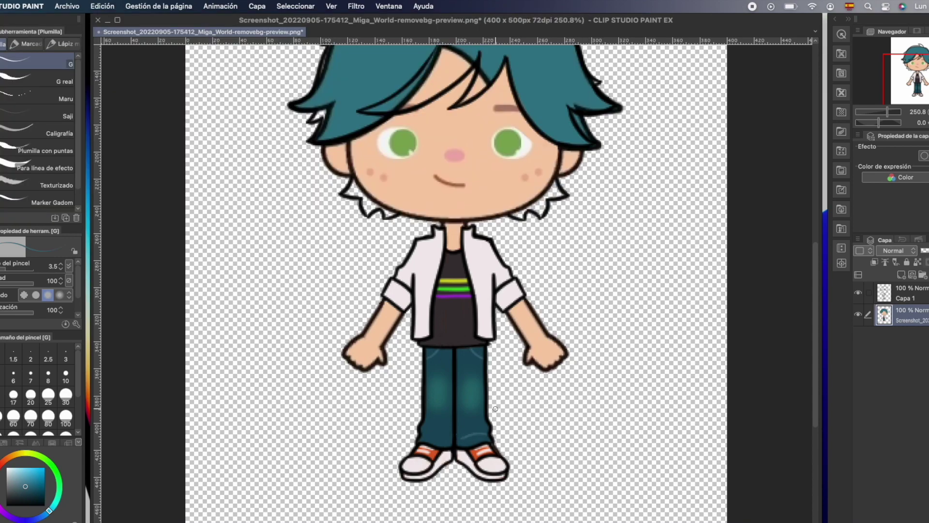
# Step: Shade the jacket's rolled cuffs grey and dot grey stitching along its front edges
pyautogui.scroll(2, 482, 396)
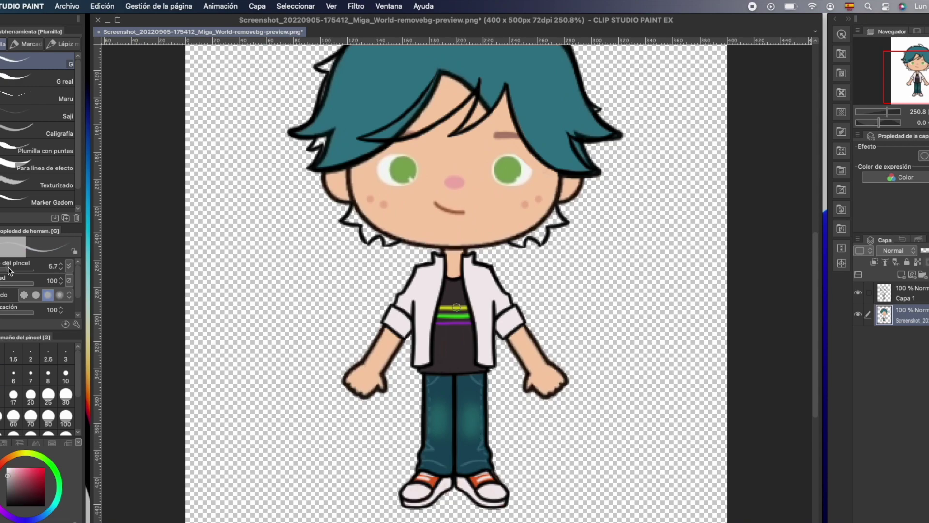
pyautogui.moveTo(6, 269); pyautogui.dragTo(8, 268)
pyautogui.moveTo(388, 322)
pyautogui.mouseDown()
pyautogui.moveTo(409, 328)
pyautogui.moveTo(392, 319)
pyautogui.mouseUp()
pyautogui.moveTo(498, 324)
pyautogui.mouseDown()
pyautogui.moveTo(503, 332)
pyautogui.moveTo(514, 315)
pyautogui.mouseUp()
pyautogui.moveTo(440, 274); pyautogui.dragTo(438, 281)
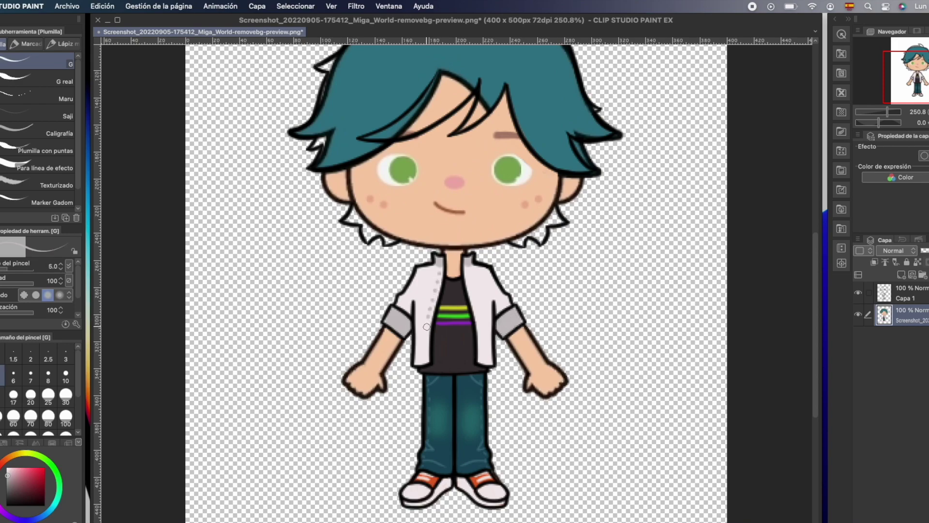
# Step: Recolour the hair golden blond by painting along its inked edges and filling the remaining teal area
pyautogui.moveTo(362, 240)
pyautogui.mouseDown()
pyautogui.moveTo(449, 217)
pyautogui.moveTo(486, 170)
pyautogui.mouseUp()
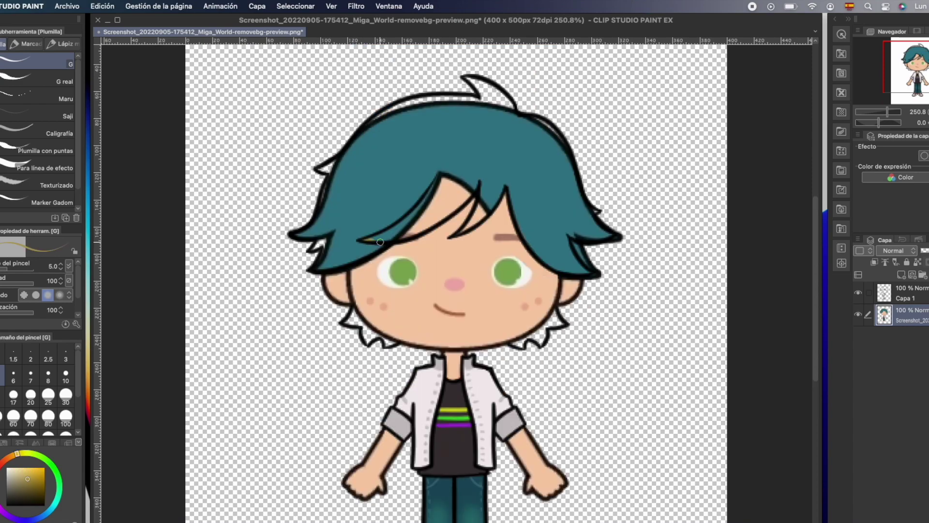
pyautogui.moveTo(456, 234)
pyautogui.mouseDown()
pyautogui.moveTo(472, 220)
pyautogui.moveTo(485, 172)
pyautogui.mouseUp()
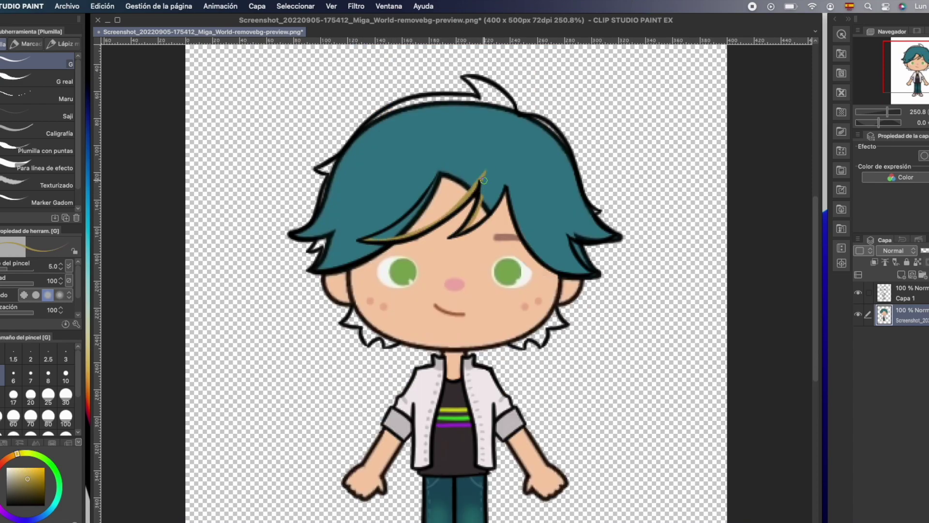
pyautogui.moveTo(466, 231); pyautogui.dragTo(507, 172)
pyautogui.moveTo(314, 270)
pyautogui.mouseDown()
pyautogui.moveTo(359, 262)
pyautogui.moveTo(404, 227)
pyautogui.mouseUp()
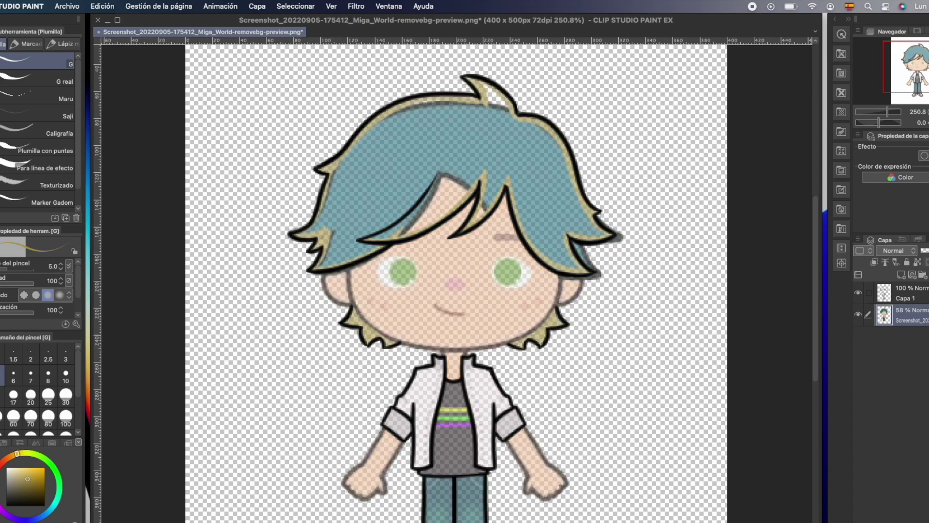
pyautogui.press('g')
pyautogui.click(429, 103)
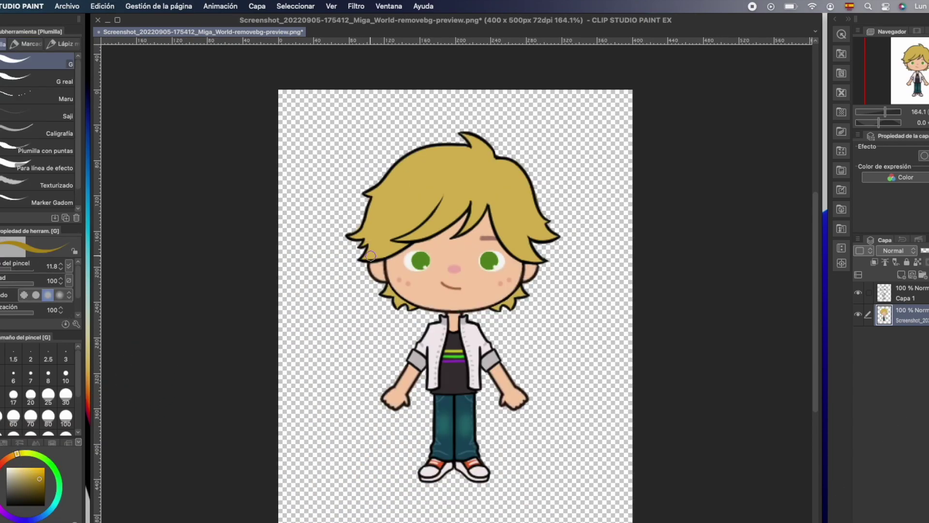
# Step: Paint darker golden shading along the hair's outer edges, tips and fringe strands
pyautogui.moveTo(362, 258)
pyautogui.mouseDown()
pyautogui.moveTo(401, 242)
pyautogui.moveTo(363, 257)
pyautogui.moveTo(434, 148)
pyautogui.moveTo(464, 149)
pyautogui.moveTo(542, 257)
pyautogui.mouseUp()
pyautogui.moveTo(488, 205)
pyautogui.mouseDown()
pyautogui.moveTo(523, 256)
pyautogui.moveTo(499, 222)
pyautogui.mouseUp()
pyautogui.moveTo(386, 271); pyautogui.dragTo(404, 217)
pyautogui.press('super+@')
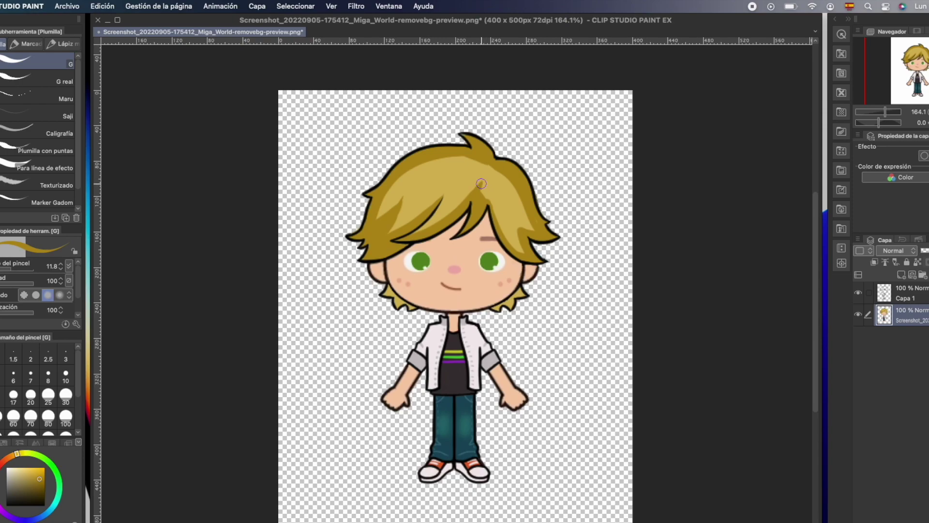
pyautogui.moveTo(482, 184); pyautogui.dragTo(494, 217)
# Step: Fill the hair tufts below both ears with the darker gold
pyautogui.press('g')
pyautogui.click(410, 305)
pyautogui.click(512, 302)
pyautogui.press('p')
pyautogui.scroll(-1, 552, 116)
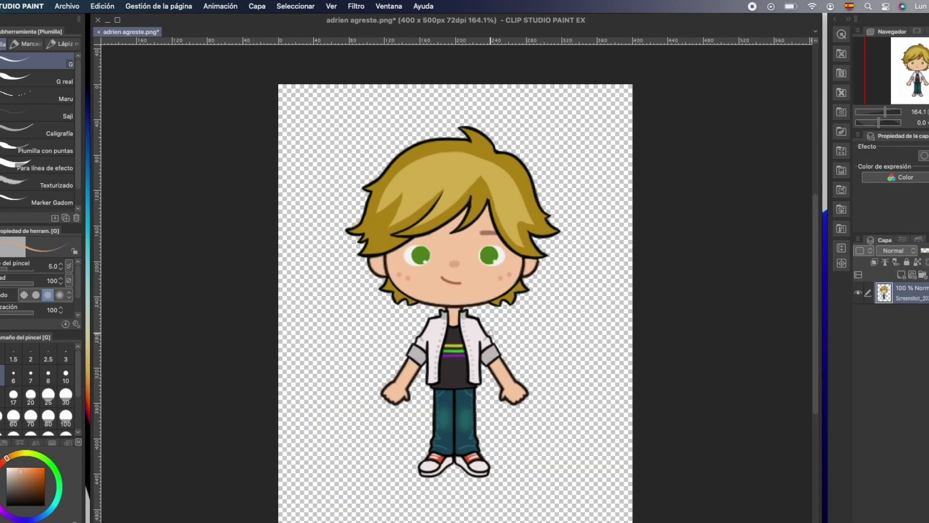
# Step: Erase the line between the trouser legs to leave a transparent gap separating them
pyautogui.hotkey('ctrl', '+')
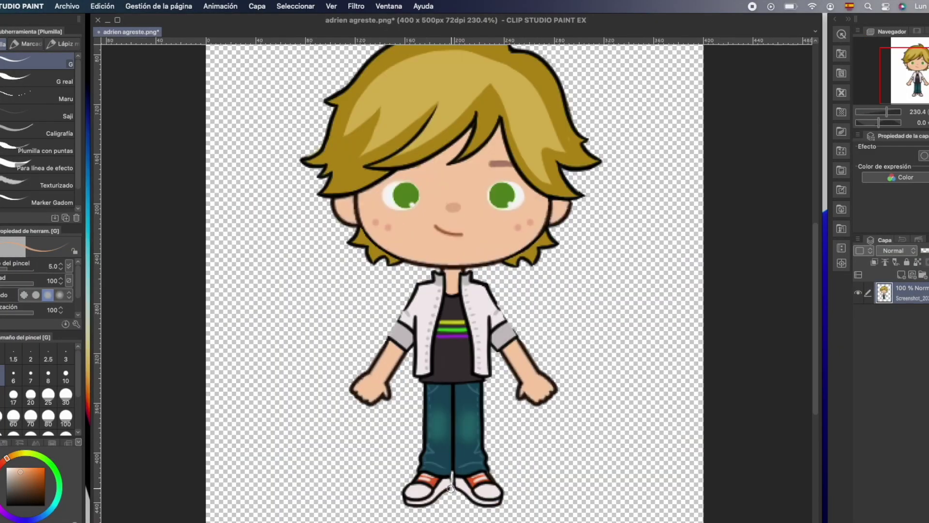
pyautogui.moveTo(453, 462)
pyautogui.mouseDown()
pyautogui.moveTo(453, 408)
pyautogui.moveTo(451, 477)
pyautogui.moveTo(421, 443)
pyautogui.moveTo(421, 454)
pyautogui.mouseUp()
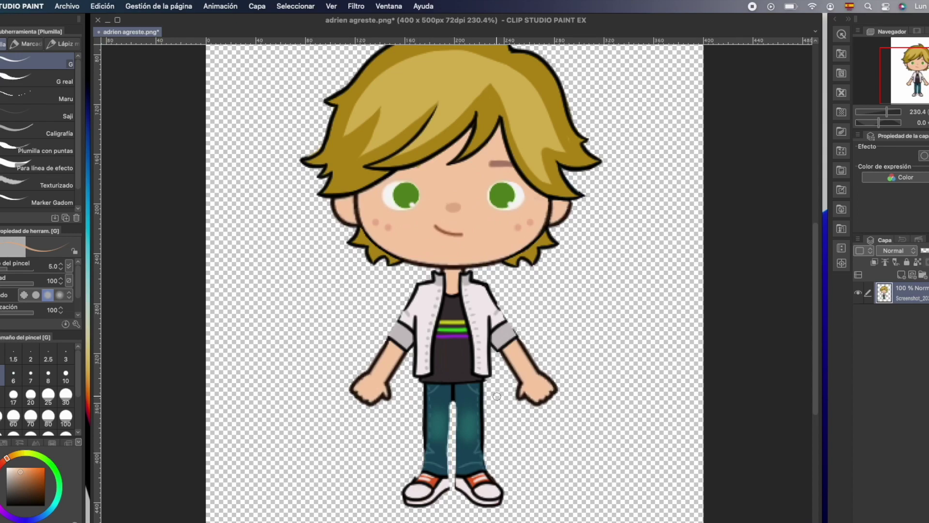
pyautogui.moveTo(449, 425); pyautogui.dragTo(451, 397)
# Step: Ink slimmer black outlines along both sides of the torso and around the notched collar on a new layer
pyautogui.moveTo(423, 323); pyautogui.dragTo(419, 408)
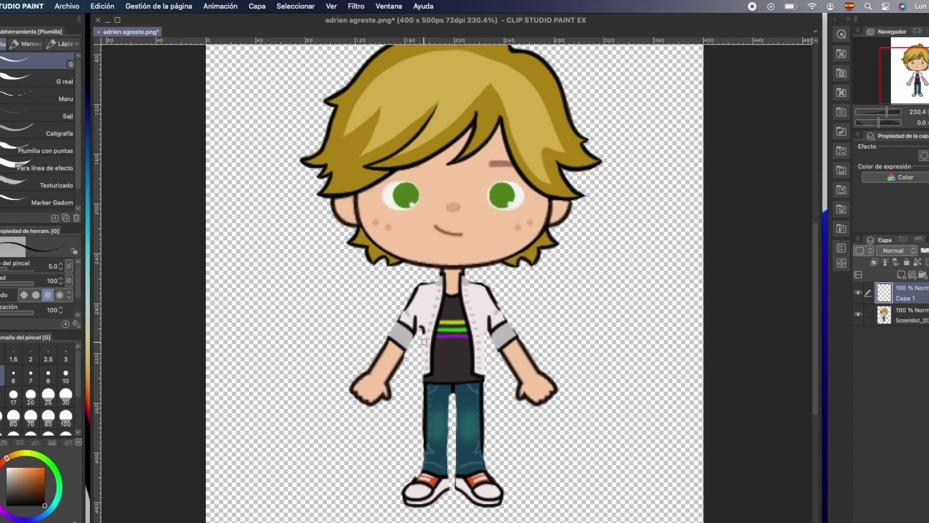
pyautogui.moveTo(483, 378); pyautogui.dragTo(483, 343)
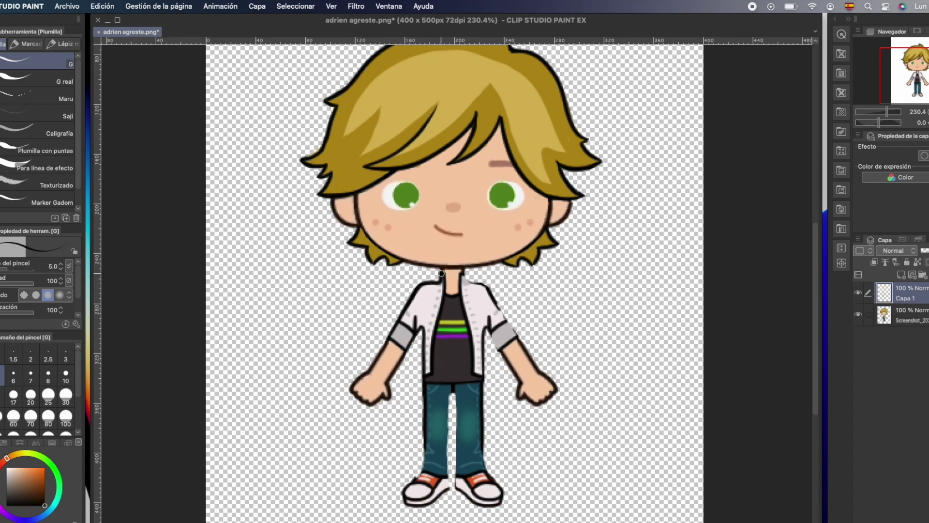
pyautogui.moveTo(454, 281); pyautogui.dragTo(465, 273)
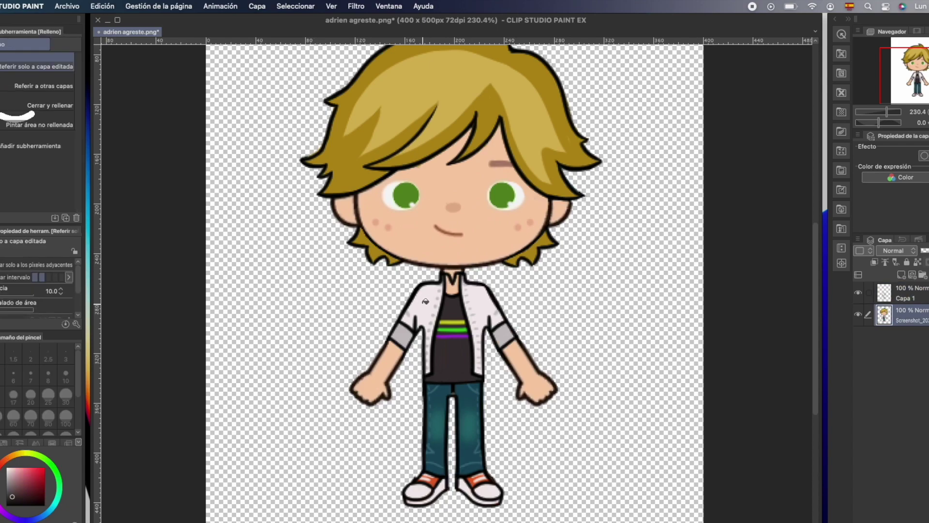
# Step: Fill the sleeves, cuffs, forearms and hands on both sides with dark grey on the character layer
pyautogui.click(424, 302)
pyautogui.click(405, 333)
pyautogui.click(395, 357)
pyautogui.click(410, 319)
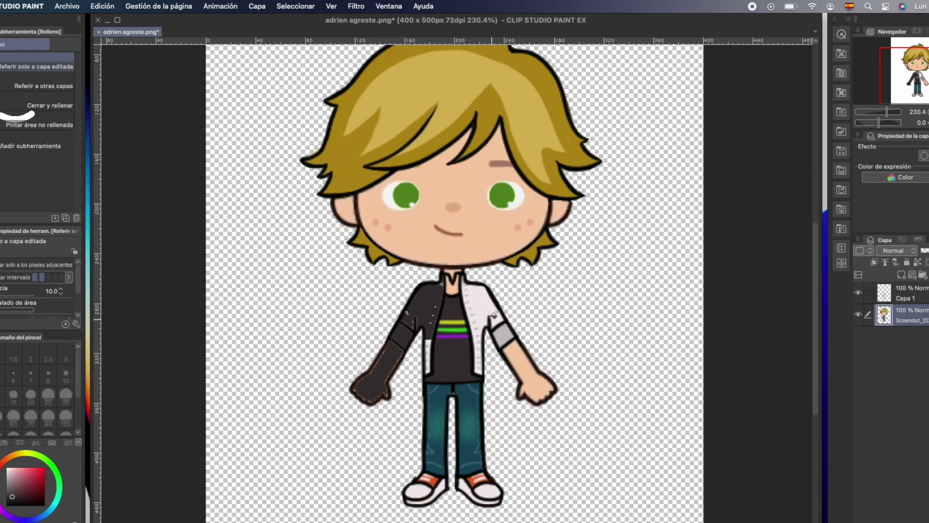
pyautogui.click(481, 306)
pyautogui.click(504, 335)
pyautogui.click(528, 372)
# Step: Fill the lower jacket sections and both trouser legs with the same dark grey
pyautogui.click(480, 353)
pyautogui.click(428, 350)
pyautogui.click(436, 400)
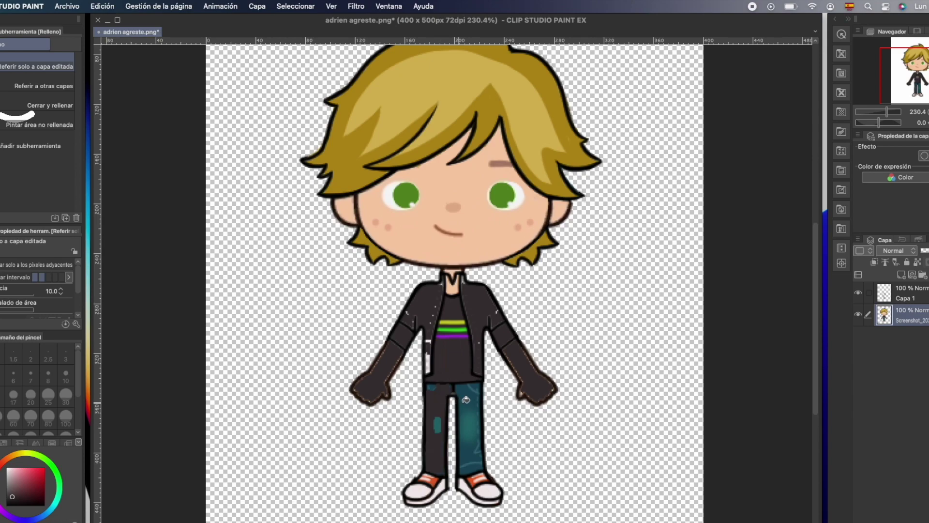
pyautogui.click(460, 403)
pyautogui.click(429, 362)
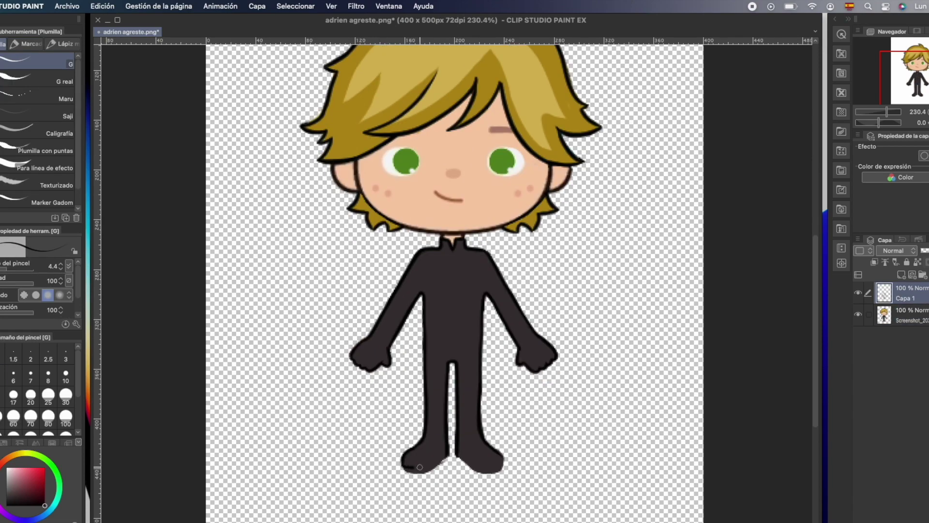
# Step: Ink boot outlines with toe caps, soles and flared ankle cuffs on both feet
pyautogui.moveTo(412, 450); pyautogui.dragTo(433, 458)
pyautogui.moveTo(423, 406)
pyautogui.mouseDown()
pyautogui.moveTo(424, 434)
pyautogui.moveTo(446, 436)
pyautogui.mouseUp()
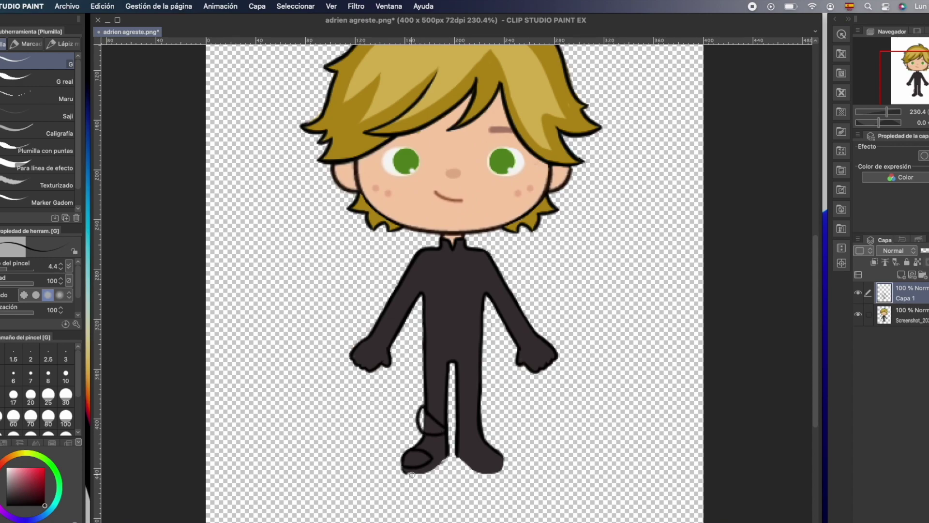
pyautogui.moveTo(434, 469); pyautogui.dragTo(444, 468)
pyautogui.moveTo(394, 444); pyautogui.dragTo(508, 443)
# Step: Ink a spiked glove cuff around one wrist and place a mirrored copy of it on the other wrist
pyautogui.moveTo(505, 336); pyautogui.dragTo(512, 354)
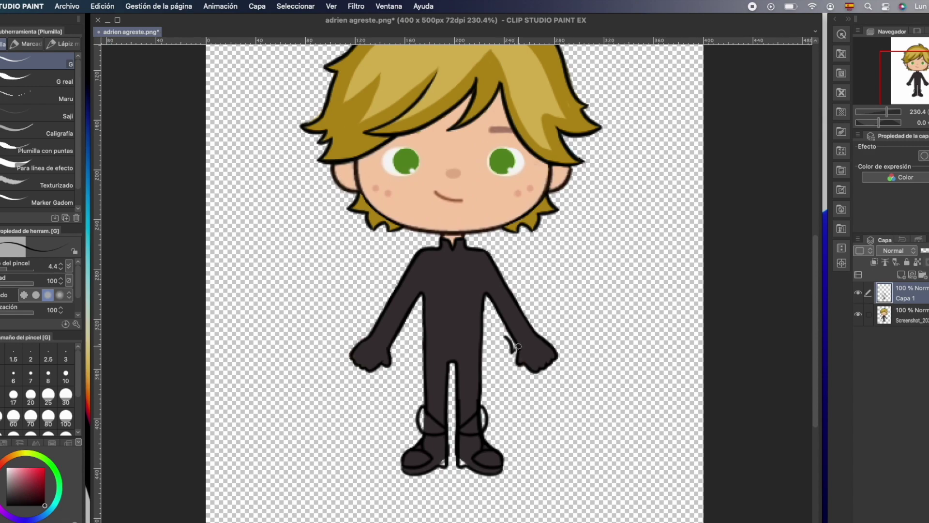
pyautogui.moveTo(540, 331)
pyautogui.mouseDown()
pyautogui.moveTo(529, 303)
pyautogui.moveTo(521, 328)
pyautogui.mouseUp()
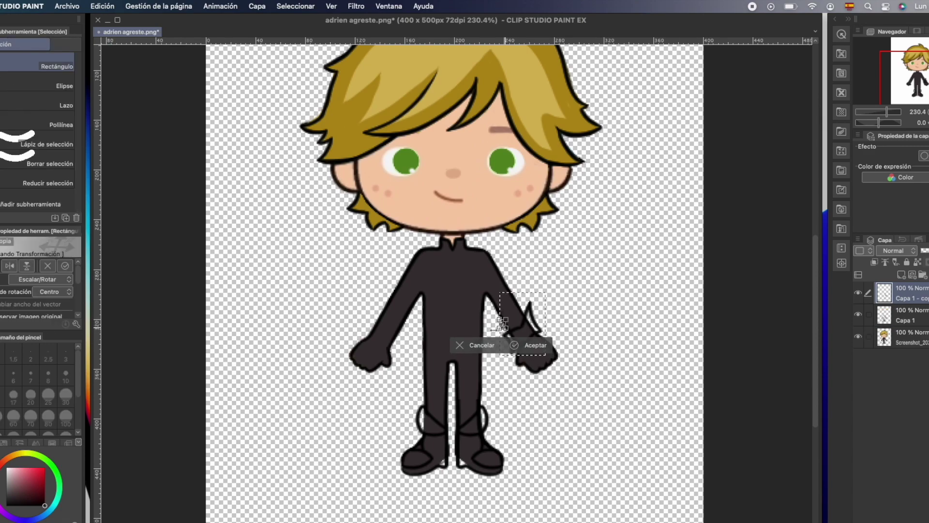
pyautogui.moveTo(503, 319)
pyautogui.mouseDown()
pyautogui.moveTo(478, 341)
pyautogui.moveTo(386, 343)
pyautogui.mouseUp()
pyautogui.click(10, 266)
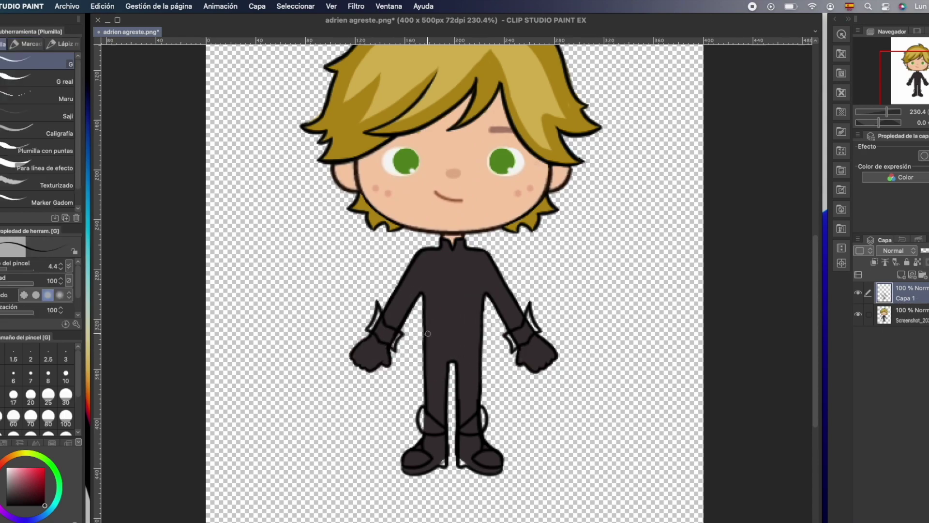
# Step: Ink a belt across the waist, small slanted pocket marks and a vertical zip line down the suit's front
pyautogui.moveTo(426, 333)
pyautogui.mouseDown()
pyautogui.moveTo(483, 333)
pyautogui.moveTo(476, 344)
pyautogui.mouseUp()
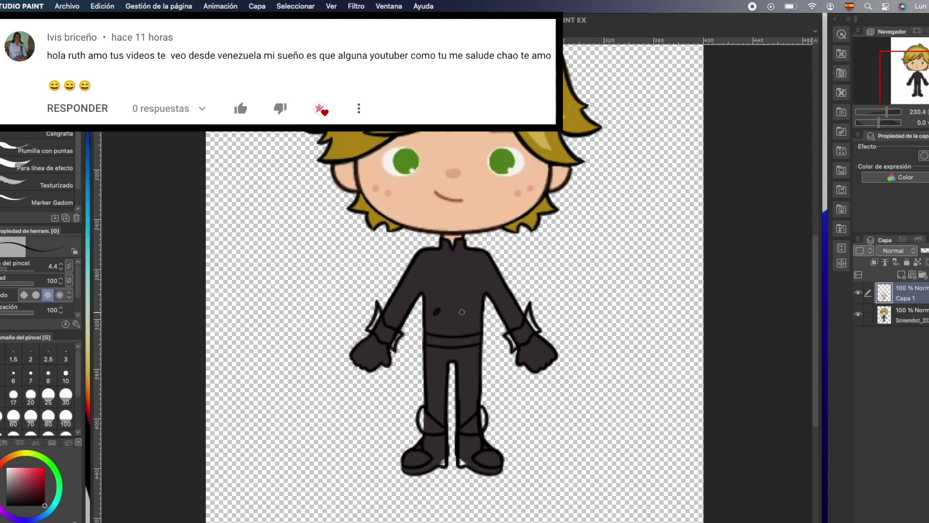
pyautogui.moveTo(469, 309); pyautogui.dragTo(470, 313)
pyautogui.moveTo(432, 329)
pyautogui.mouseDown()
pyautogui.moveTo(500, 255)
pyautogui.moveTo(455, 250)
pyautogui.mouseUp()
# Step: Paint a round bell at the collar on the character layer with the dark gold sampled from the hair
pyautogui.keyDown('alt'); pyautogui.click(562, 150); pyautogui.keyUp('alt')
pyautogui.click(905, 315)
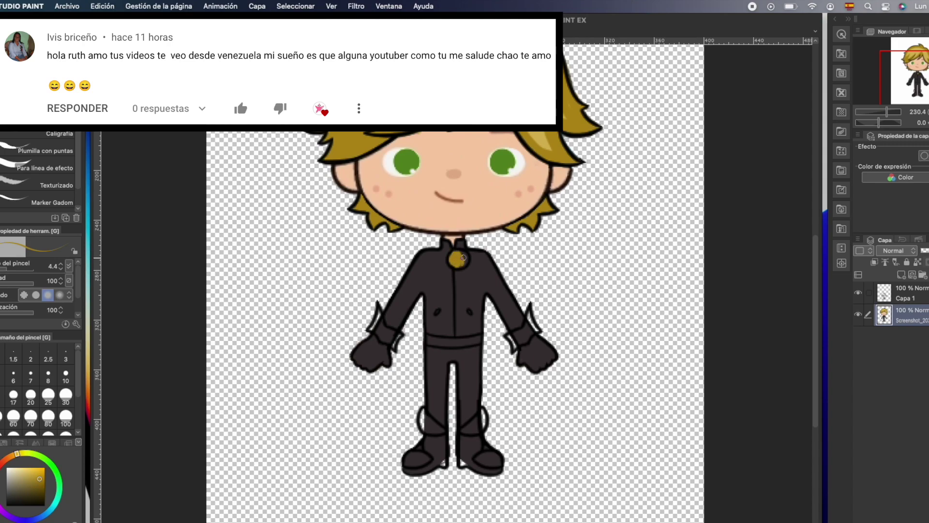
pyautogui.moveTo(463, 257); pyautogui.dragTo(465, 255)
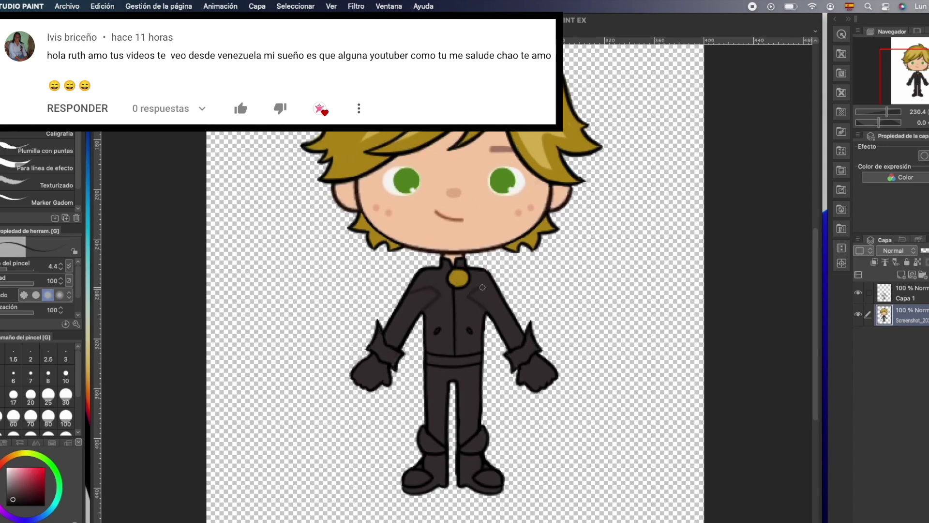
# Step: Paint subtle shading lines on the suit's shoulders, sleeves and gloves
pyautogui.moveTo(399, 343); pyautogui.dragTo(397, 346)
pyautogui.moveTo(511, 314); pyautogui.dragTo(504, 326)
pyautogui.moveTo(505, 326); pyautogui.dragTo(510, 350)
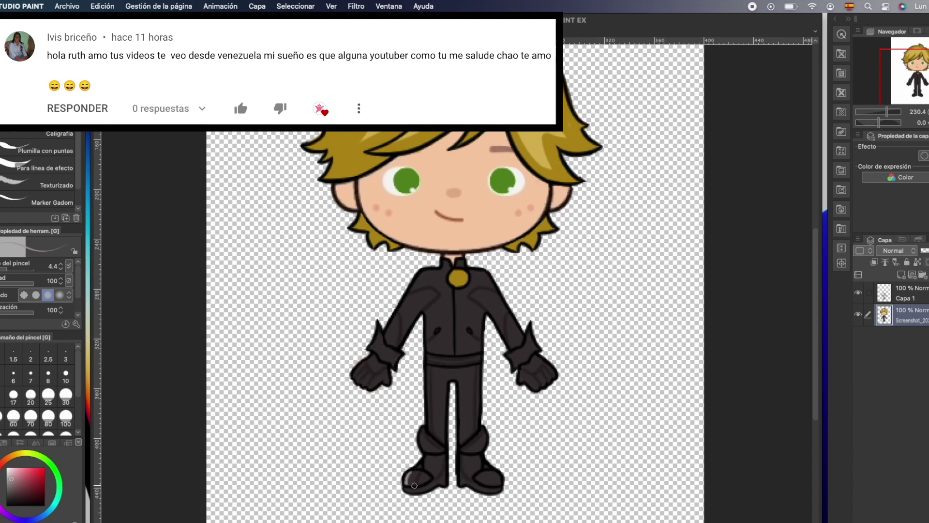
# Step: Colour the toe caps of both boots pale blue-grey
pyautogui.moveTo(38, 517); pyautogui.dragTo(42, 515)
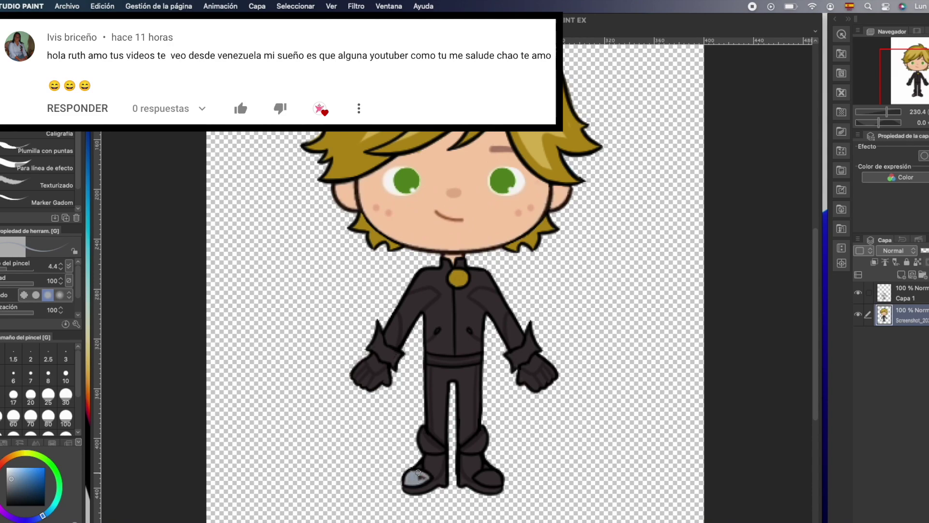
pyautogui.moveTo(443, 462); pyautogui.dragTo(475, 468)
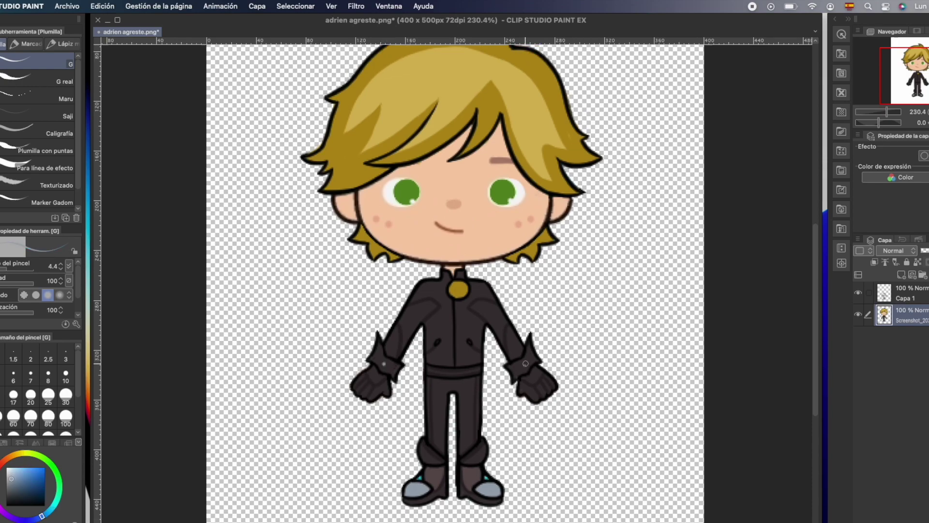
# Step: Add lighter gold highlights and a dark slot to the collar bell
pyautogui.scroll(5, 463, 374)
pyautogui.keyDown('alt'); pyautogui.click(463, 374); pyautogui.keyUp('alt')
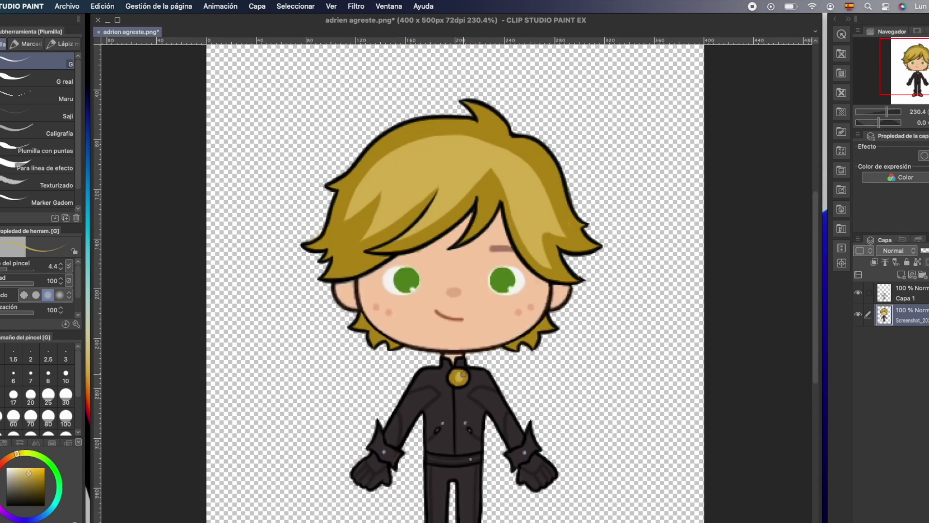
pyautogui.keyDown('alt'); pyautogui.click(468, 373); pyautogui.keyUp('alt')
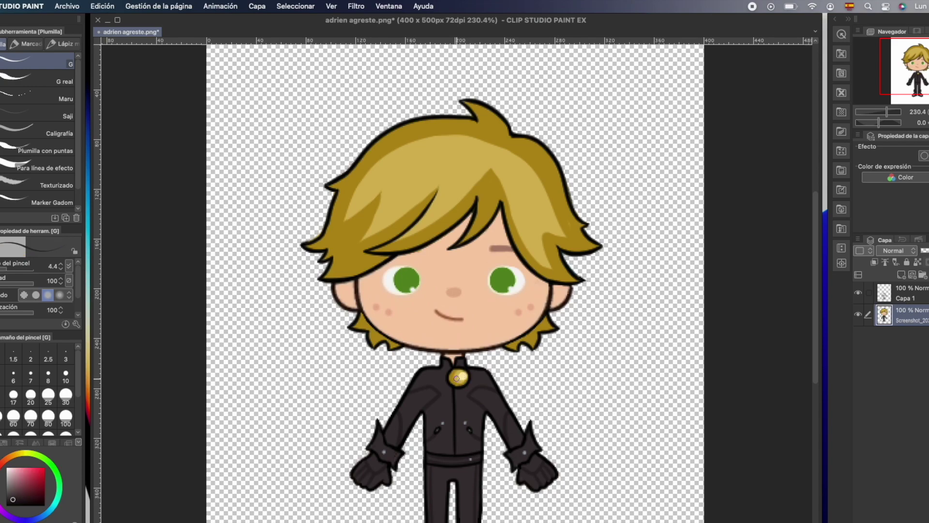
# Step: Ink long hair locks over one ear, mirror a copy onto the other side and fill them with dark gold
pyautogui.moveTo(349, 348)
pyautogui.mouseDown()
pyautogui.moveTo(349, 331)
pyautogui.moveTo(375, 360)
pyautogui.moveTo(367, 300)
pyautogui.mouseUp()
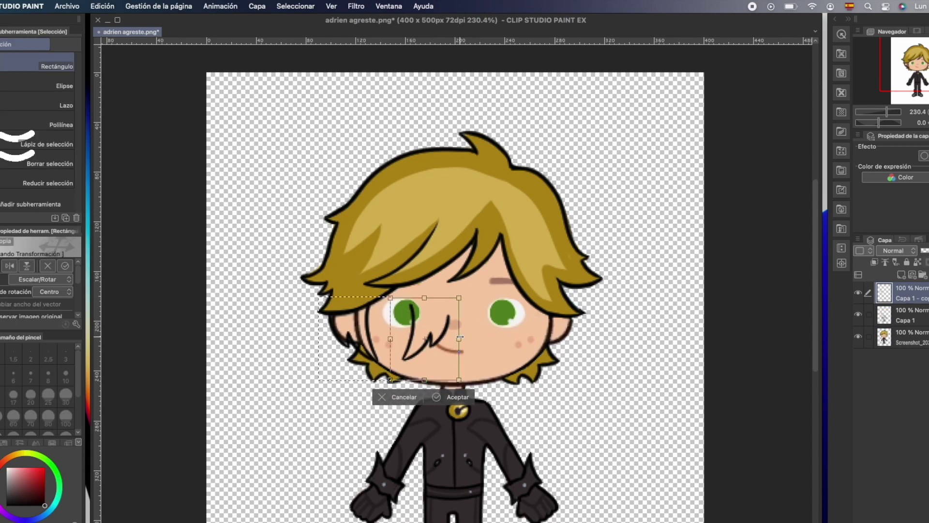
pyautogui.moveTo(460, 338); pyautogui.dragTo(581, 339)
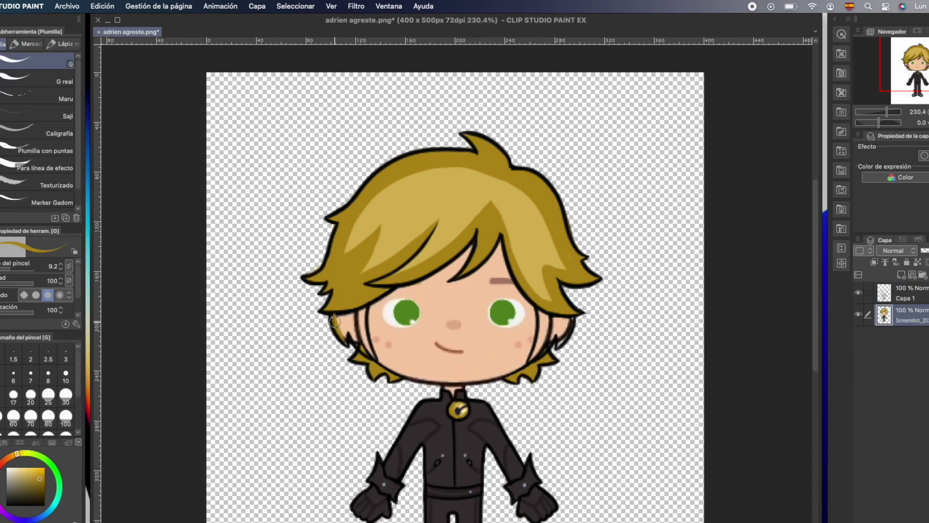
pyautogui.moveTo(335, 322)
pyautogui.mouseDown()
pyautogui.moveTo(363, 313)
pyautogui.moveTo(347, 318)
pyautogui.moveTo(367, 301)
pyautogui.moveTo(359, 324)
pyautogui.moveTo(349, 299)
pyautogui.moveTo(337, 327)
pyautogui.moveTo(365, 351)
pyautogui.mouseUp()
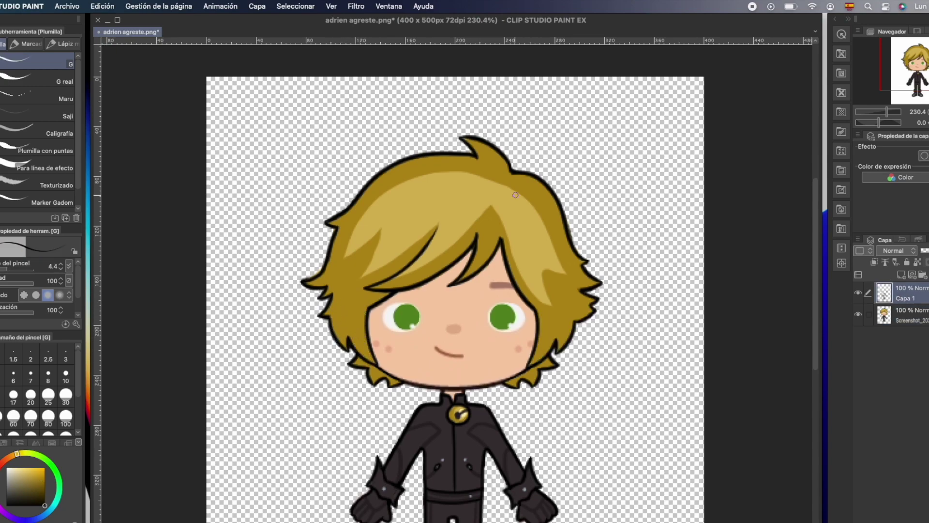
# Step: Ink a pointed cat ear on one side of the head and place a mirrored copy on the opposite side
pyautogui.moveTo(514, 193)
pyautogui.mouseDown()
pyautogui.moveTo(573, 141)
pyautogui.moveTo(563, 149)
pyautogui.moveTo(571, 142)
pyautogui.moveTo(572, 195)
pyautogui.moveTo(551, 224)
pyautogui.mouseUp()
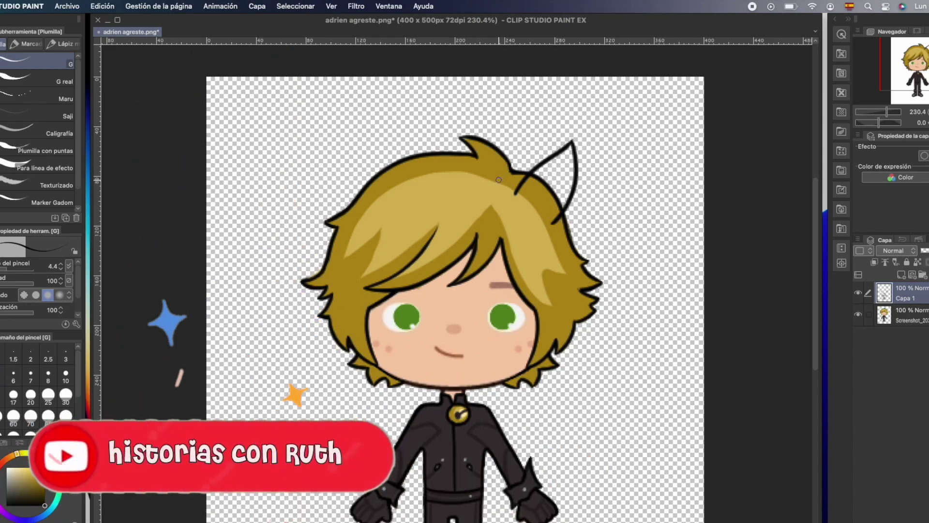
pyautogui.moveTo(499, 179)
pyautogui.mouseDown()
pyautogui.moveTo(572, 142)
pyautogui.moveTo(516, 195)
pyautogui.moveTo(526, 190)
pyautogui.moveTo(546, 210)
pyautogui.mouseUp()
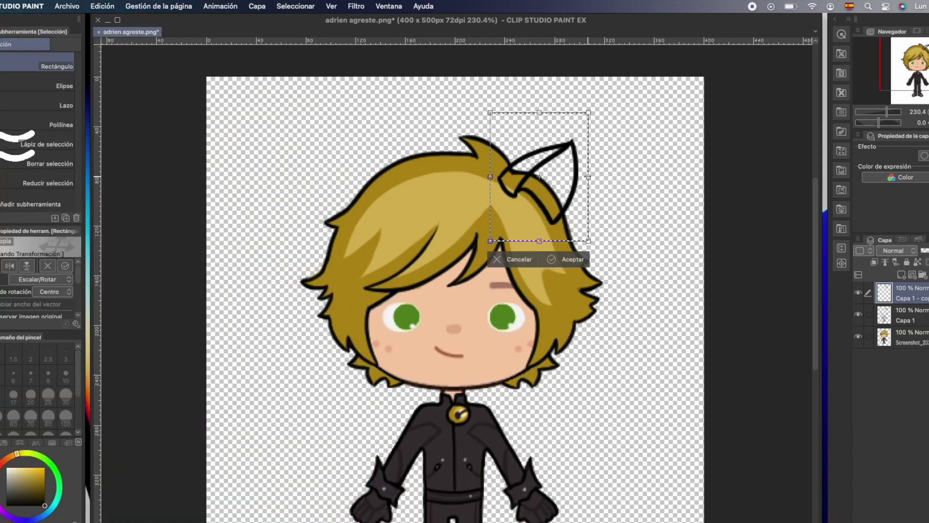
pyautogui.moveTo(588, 177)
pyautogui.mouseDown()
pyautogui.moveTo(422, 222)
pyautogui.moveTo(392, 241)
pyautogui.mouseUp()
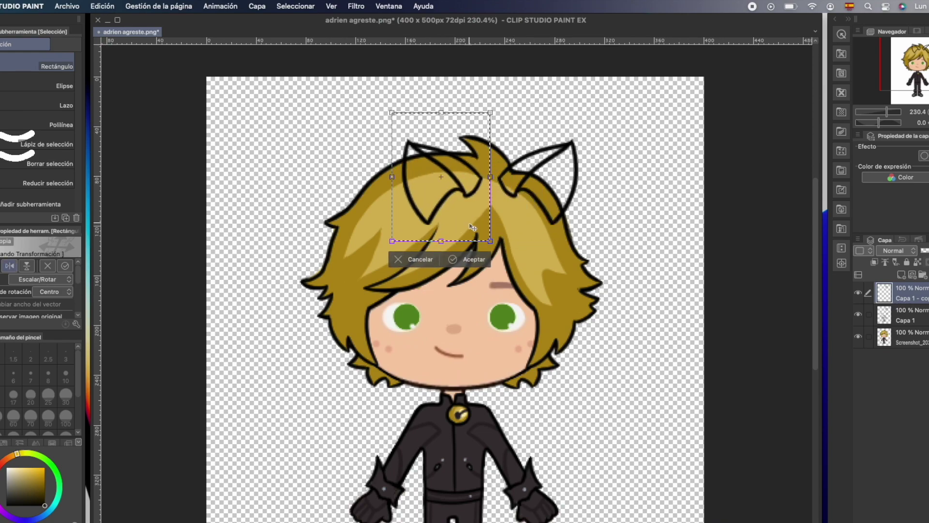
pyautogui.moveTo(472, 226); pyautogui.dragTo(410, 231)
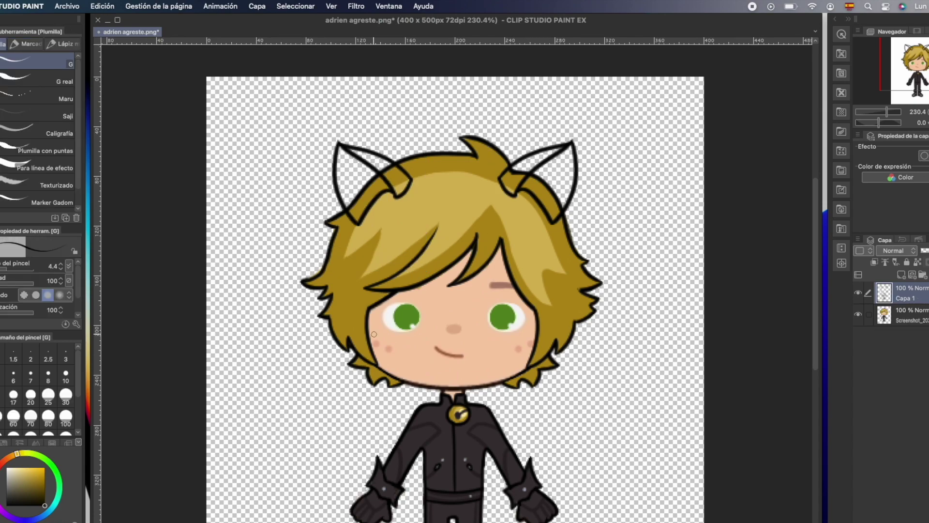
# Step: Ink half of an eye mask across the face and join a mirrored copy of it over the other eye
pyautogui.moveTo(369, 332)
pyautogui.mouseDown()
pyautogui.moveTo(408, 342)
pyautogui.moveTo(443, 324)
pyautogui.mouseUp()
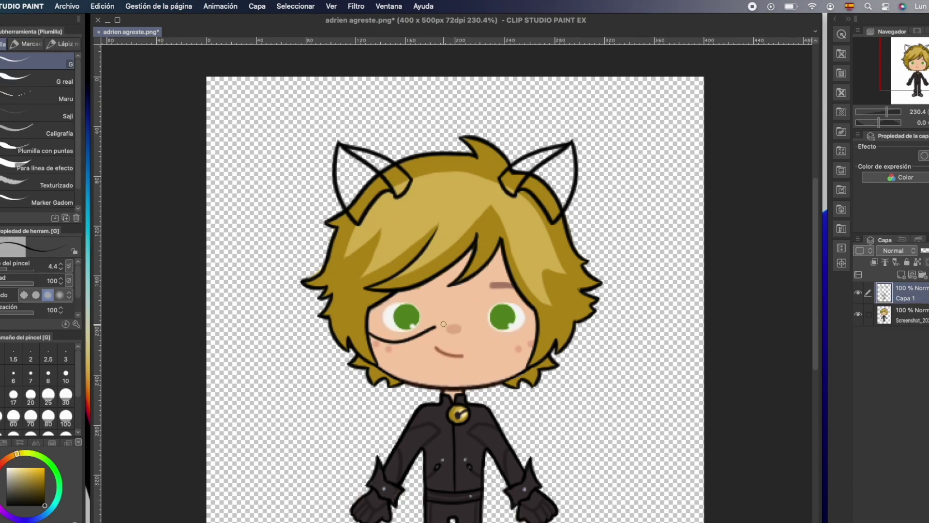
pyautogui.moveTo(428, 281); pyautogui.dragTo(454, 298)
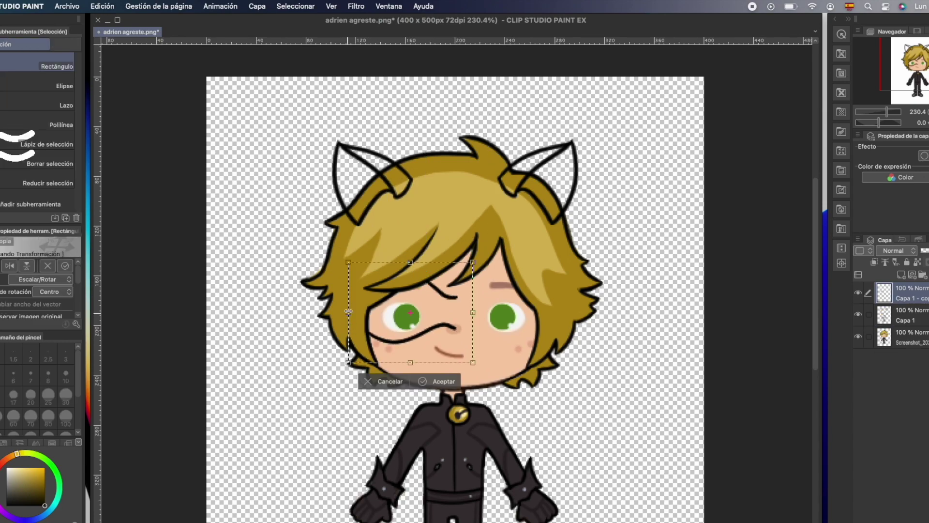
pyautogui.moveTo(349, 311); pyautogui.dragTo(598, 306)
pyautogui.moveTo(565, 337); pyautogui.dragTo(535, 341)
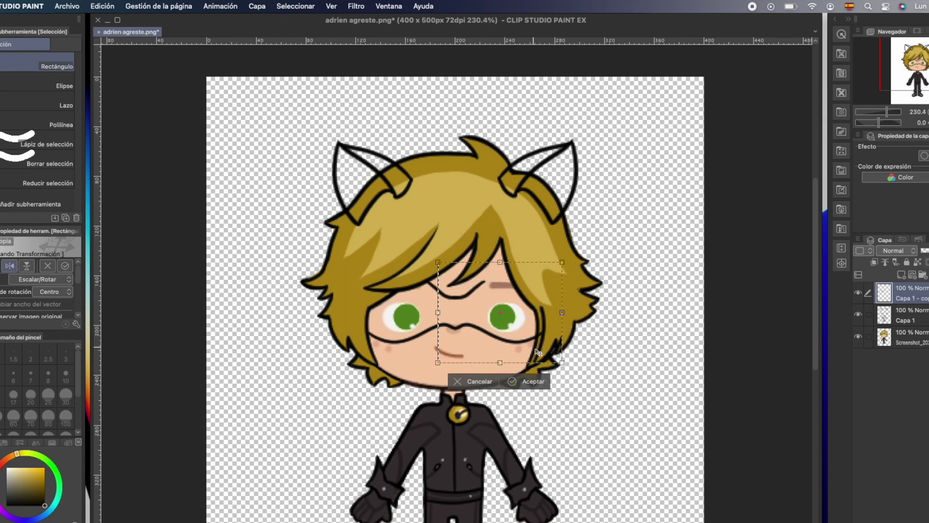
pyautogui.click(532, 381)
pyautogui.press('p')
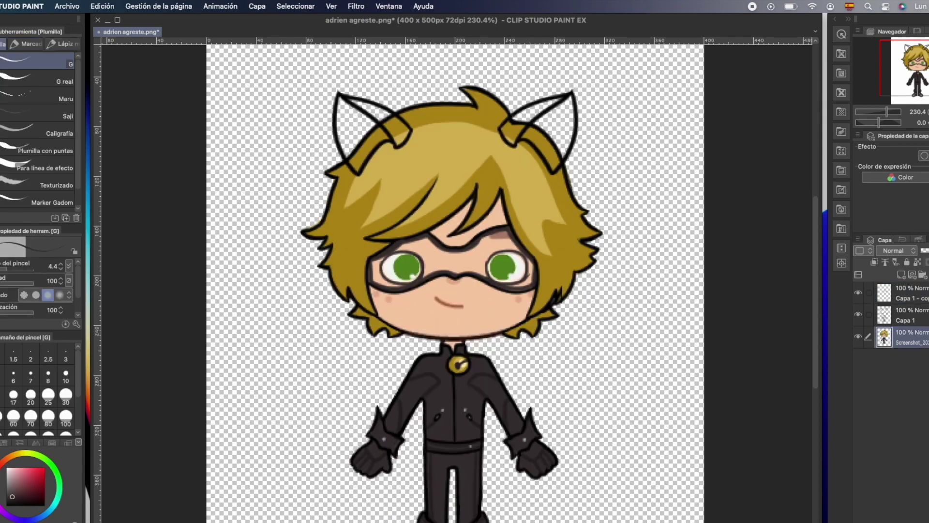
# Step: Fill the eye mask with dark grey on the character layer
pyautogui.press('g')
pyautogui.click(460, 260)
pyautogui.click(505, 234)
pyautogui.click(532, 268)
pyautogui.click(379, 273)
# Step: Fill the whites of both eyes with light green
pyautogui.click(29, 479)
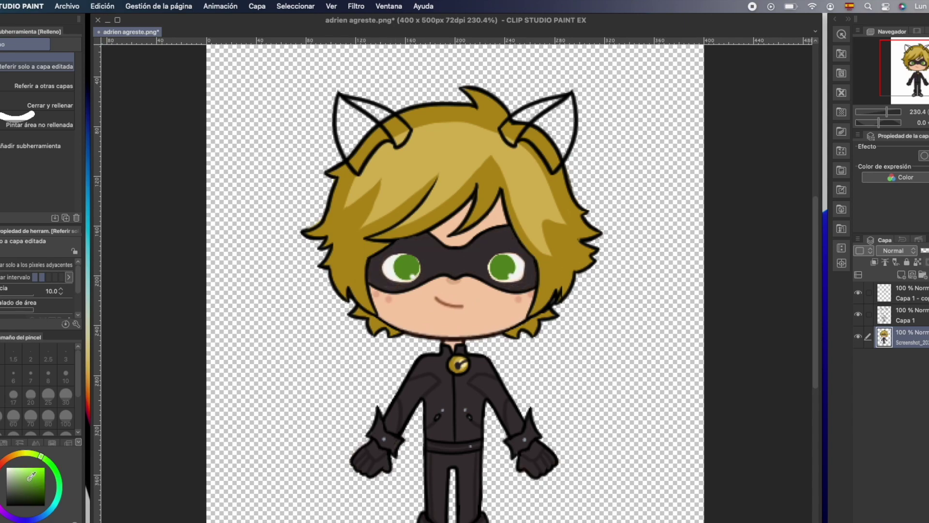
pyautogui.click(387, 265)
pyautogui.click(520, 267)
pyautogui.keyDown('alt'); pyautogui.click(531, 269); pyautogui.keyUp('alt')
pyautogui.press('p')
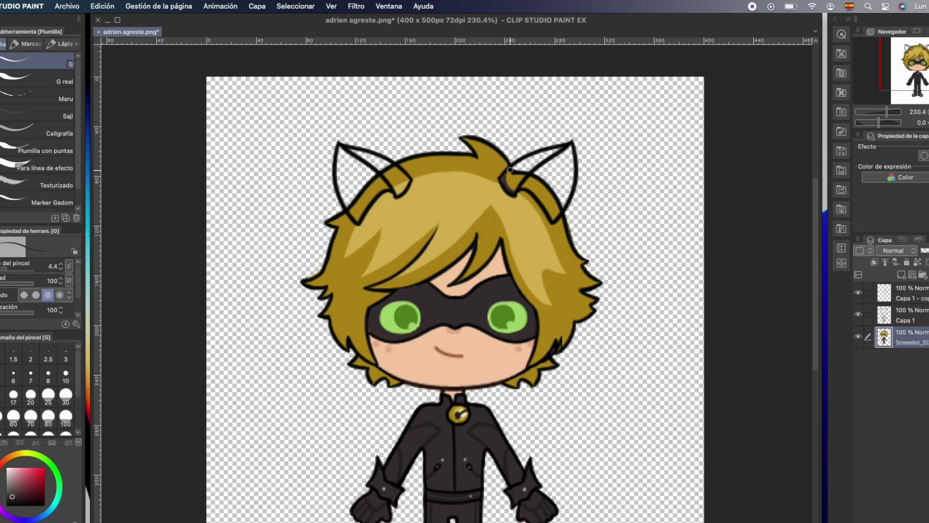
# Step: Fill both cat ears with dark grey
pyautogui.moveTo(503, 177)
pyautogui.mouseDown()
pyautogui.moveTo(579, 139)
pyautogui.moveTo(552, 220)
pyautogui.mouseUp()
pyautogui.moveTo(516, 188); pyautogui.dragTo(557, 221)
pyautogui.press('g')
pyautogui.click(556, 189)
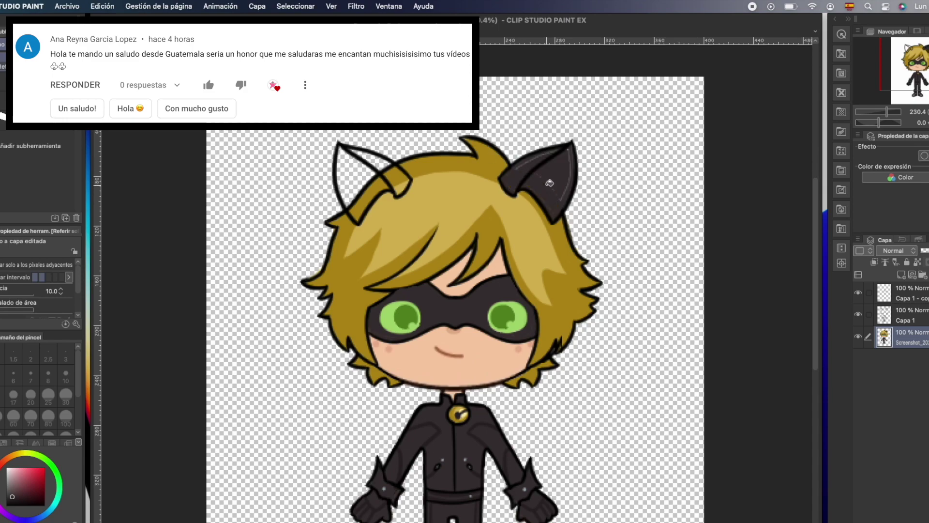
pyautogui.click(368, 169)
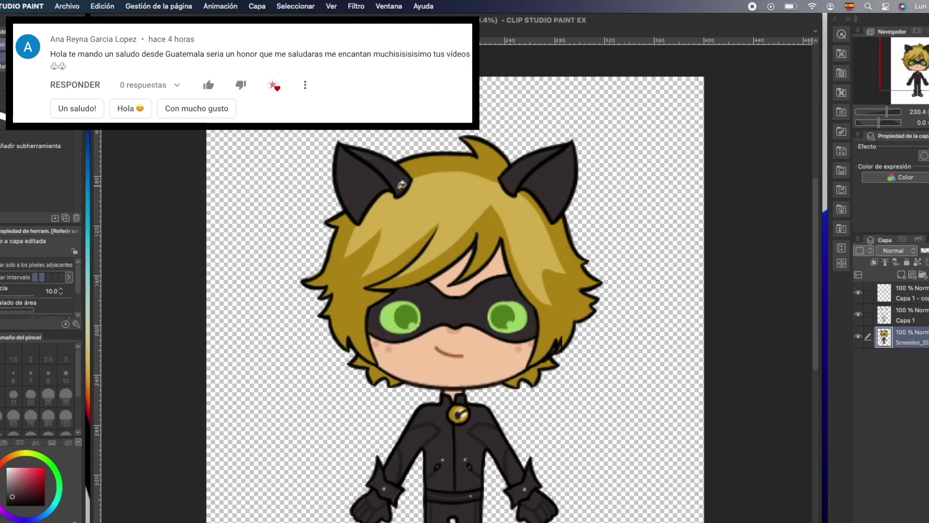
# Step: Ink a curved tail with a hooked tip hanging from the waist beside the leg
pyautogui.press('p')
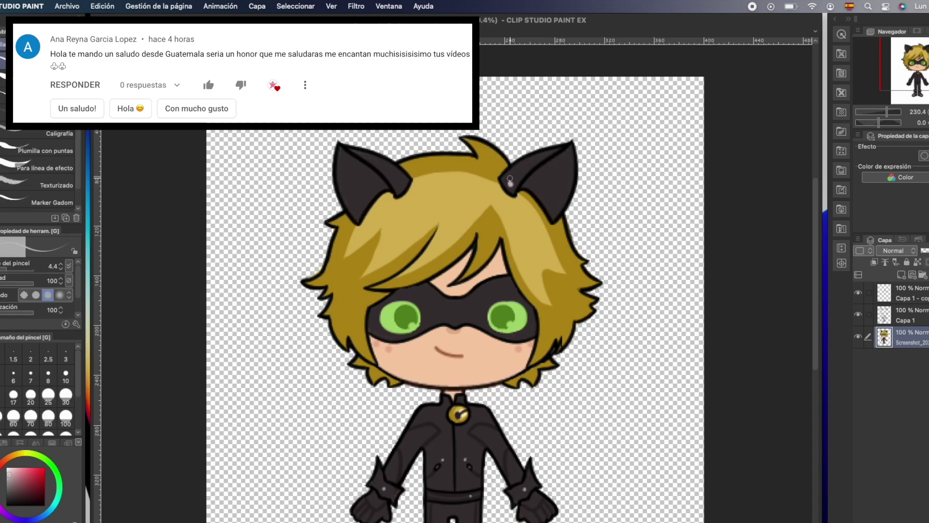
pyautogui.moveTo(483, 369)
pyautogui.mouseDown()
pyautogui.moveTo(547, 442)
pyautogui.moveTo(563, 434)
pyautogui.moveTo(543, 404)
pyautogui.mouseUp()
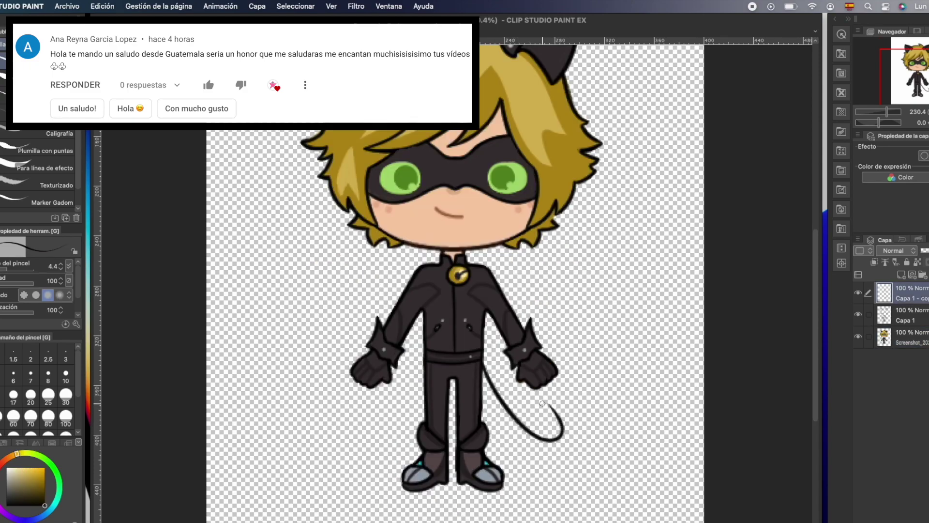
pyautogui.moveTo(482, 387)
pyautogui.mouseDown()
pyautogui.moveTo(513, 434)
pyautogui.moveTo(542, 451)
pyautogui.moveTo(565, 449)
pyautogui.moveTo(573, 418)
pyautogui.mouseUp()
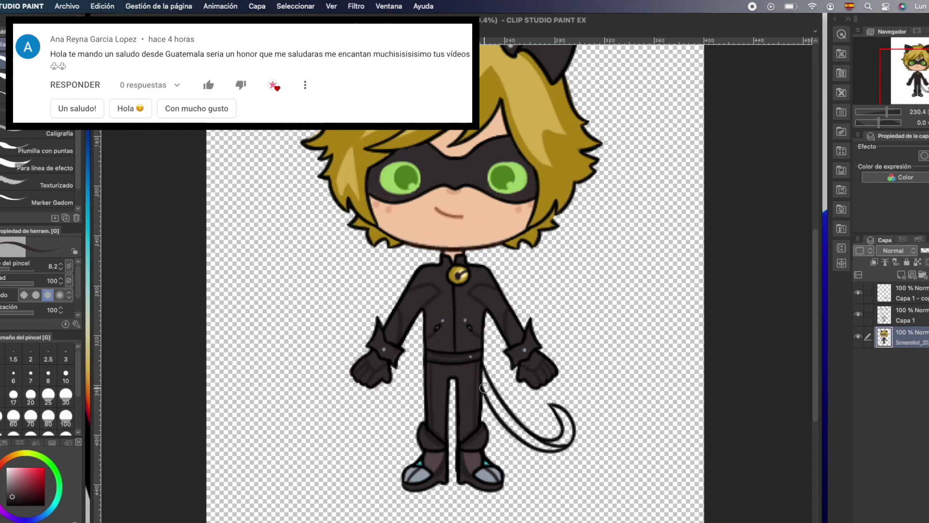
# Step: Fill the tail with dark grey and erase a row of small round holes near its curled tip
pyautogui.moveTo(484, 394)
pyautogui.mouseDown()
pyautogui.moveTo(500, 412)
pyautogui.moveTo(485, 379)
pyautogui.moveTo(476, 380)
pyautogui.moveTo(496, 388)
pyautogui.moveTo(487, 396)
pyautogui.moveTo(496, 403)
pyautogui.moveTo(489, 388)
pyautogui.moveTo(502, 415)
pyautogui.moveTo(533, 443)
pyautogui.moveTo(504, 411)
pyautogui.moveTo(548, 447)
pyautogui.moveTo(527, 438)
pyautogui.moveTo(556, 449)
pyautogui.moveTo(562, 437)
pyautogui.moveTo(548, 446)
pyautogui.moveTo(569, 428)
pyautogui.moveTo(555, 407)
pyautogui.mouseUp()
pyautogui.press('e')
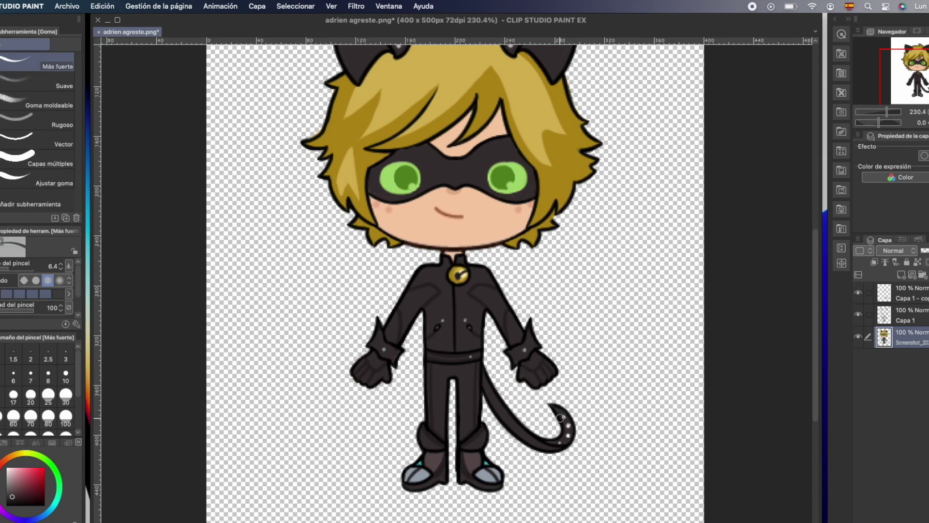
pyautogui.click(558, 410)
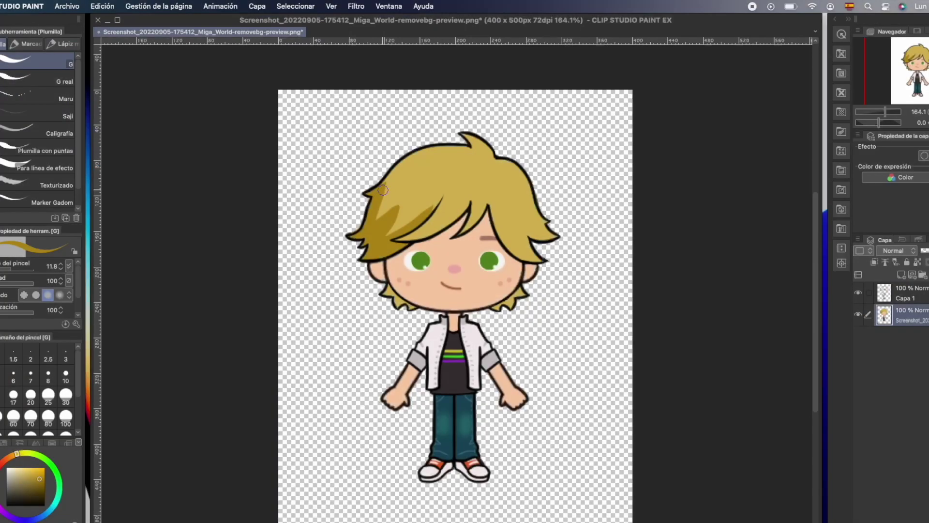
# Step: Paint dark gold shadows along the crown, outer edge and fringe of the hair in the casual-outfit drawing
pyautogui.moveTo(380, 194)
pyautogui.mouseDown()
pyautogui.moveTo(420, 154)
pyautogui.moveTo(477, 146)
pyautogui.moveTo(480, 128)
pyautogui.moveTo(464, 134)
pyautogui.moveTo(467, 150)
pyautogui.moveTo(471, 139)
pyautogui.moveTo(494, 164)
pyautogui.moveTo(512, 166)
pyautogui.moveTo(544, 222)
pyautogui.moveTo(526, 224)
pyautogui.moveTo(549, 234)
pyautogui.mouseUp()
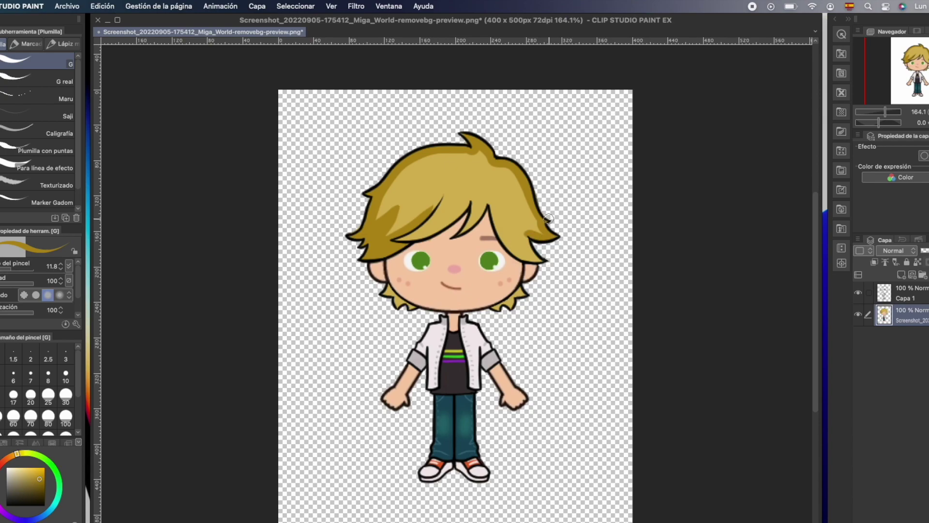
pyautogui.moveTo(520, 255); pyautogui.dragTo(541, 260)
pyautogui.moveTo(490, 207); pyautogui.dragTo(523, 259)
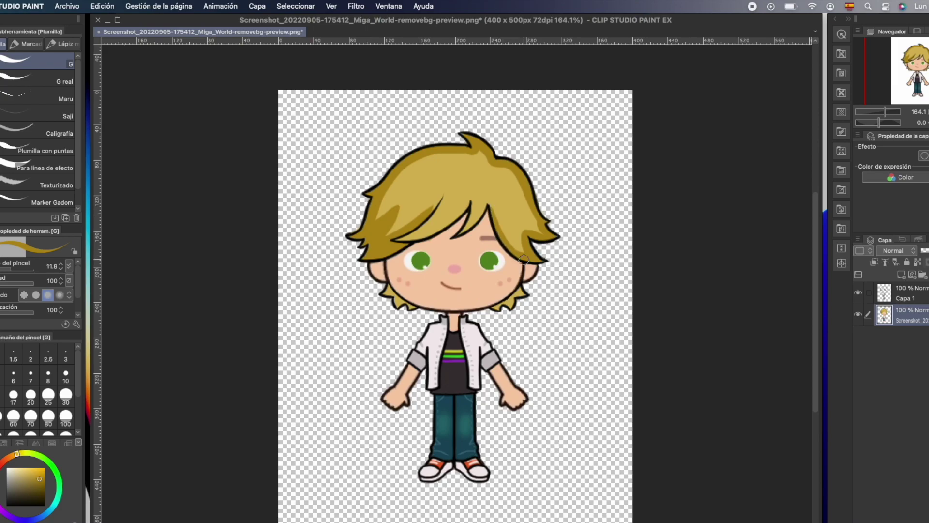